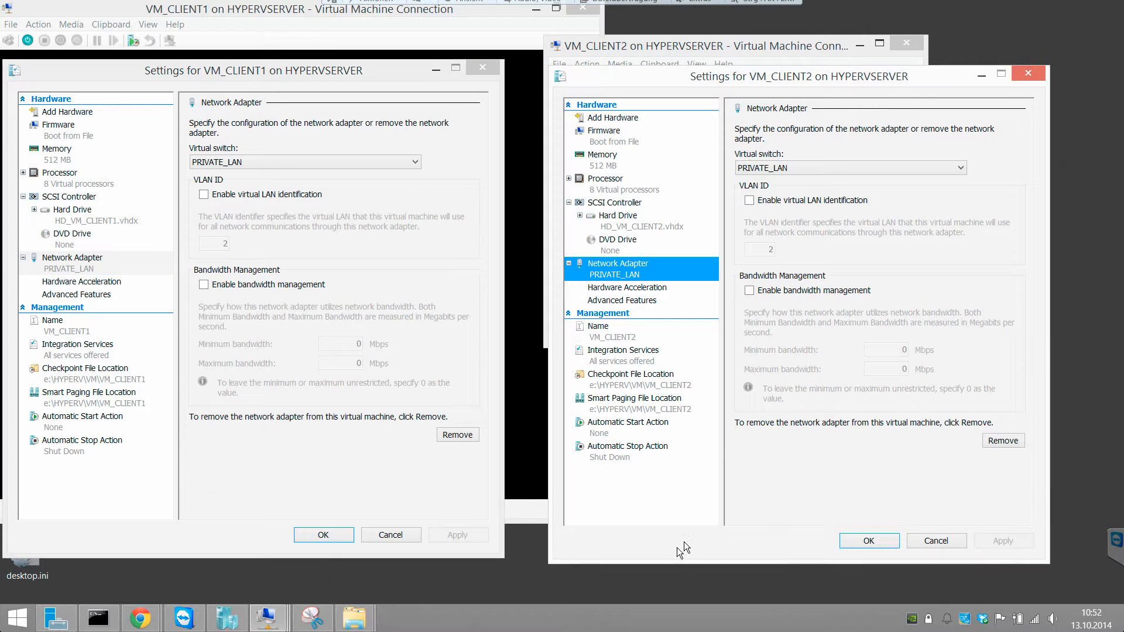
Step: Close the network adapter settings of both client virtual machines and start VM_CLIENT2 and VM_CLIENT1
{"action": "left_click", "coordinate": [852, 540]}
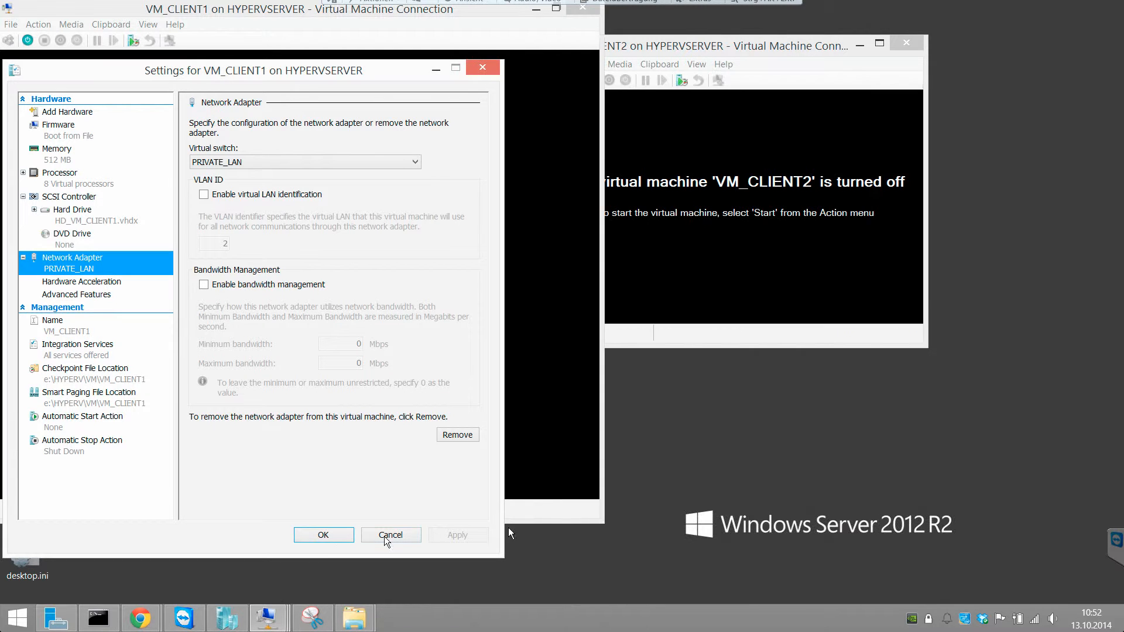
{"action": "left_click", "coordinate": [337, 537]}
{"action": "left_click", "coordinate": [616, 98]}
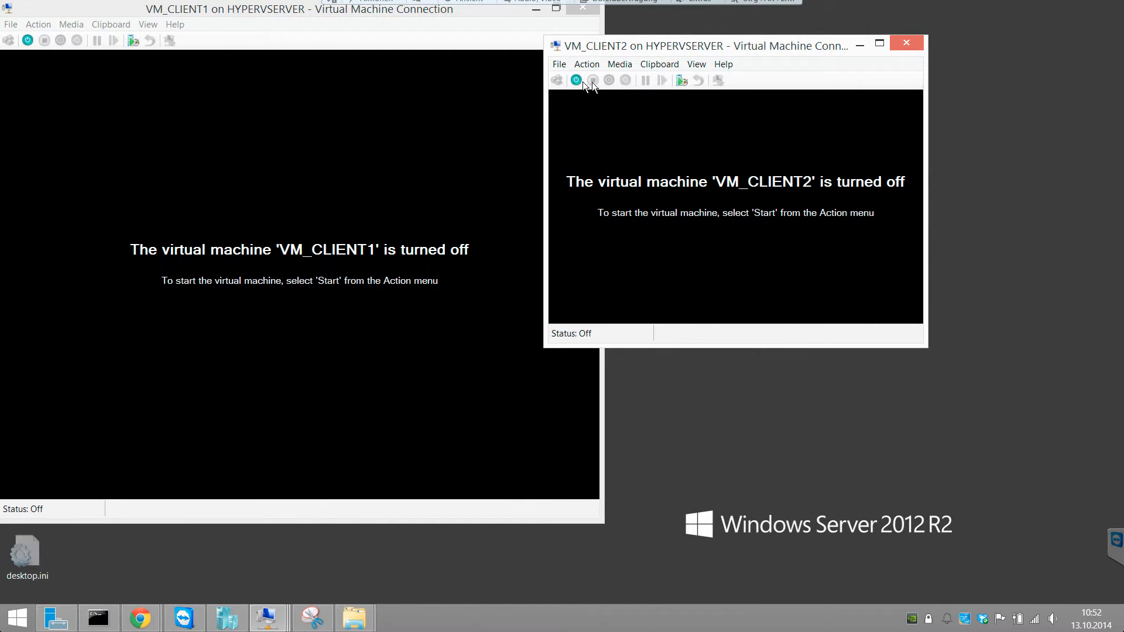
{"action": "left_click", "coordinate": [577, 81]}
{"action": "left_click", "coordinate": [32, 52]}
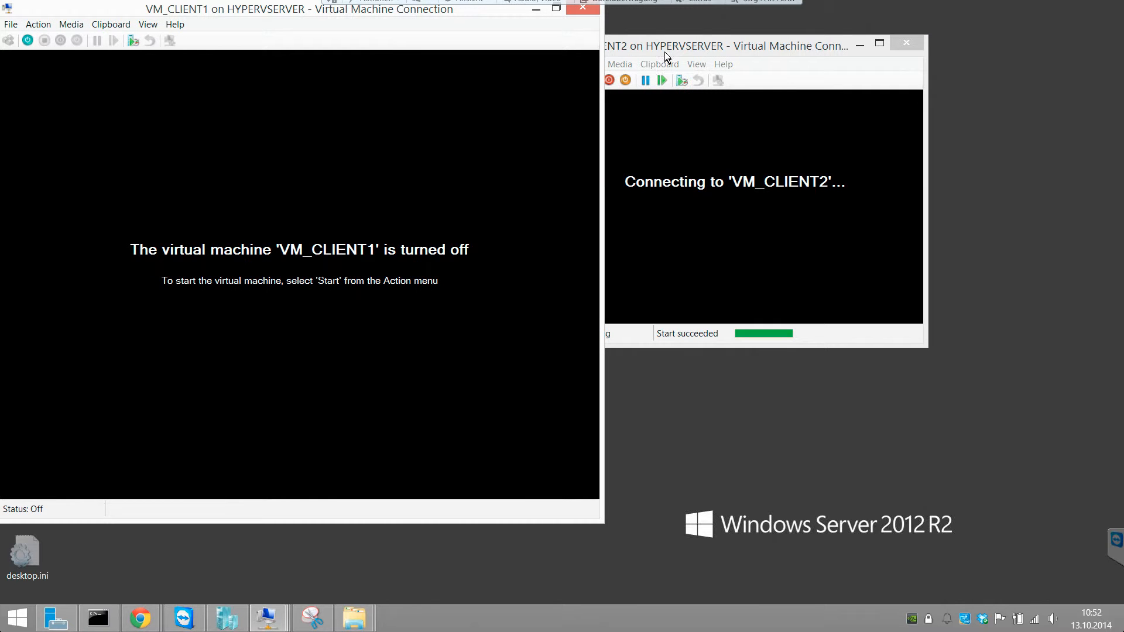
{"action": "left_click", "coordinate": [28, 40]}
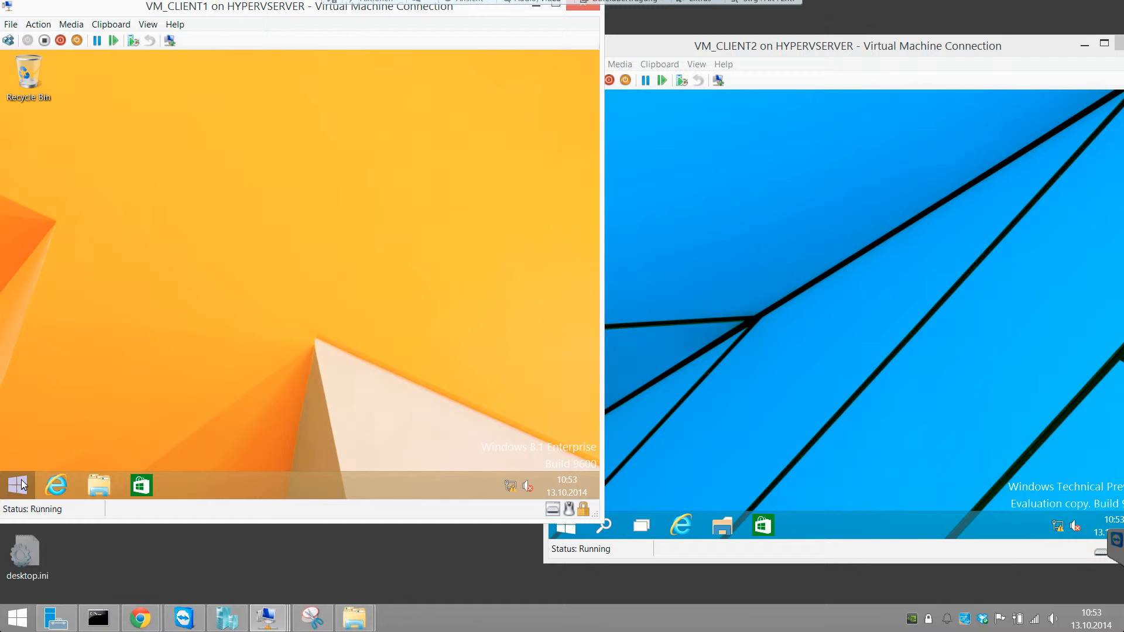
Step: In VM_CLIENT1, run ipconfig -all in a Command Prompt with administrator rights and maximize its window to read the Ethernet configuration
{"action": "right_click", "coordinate": [21, 483]}
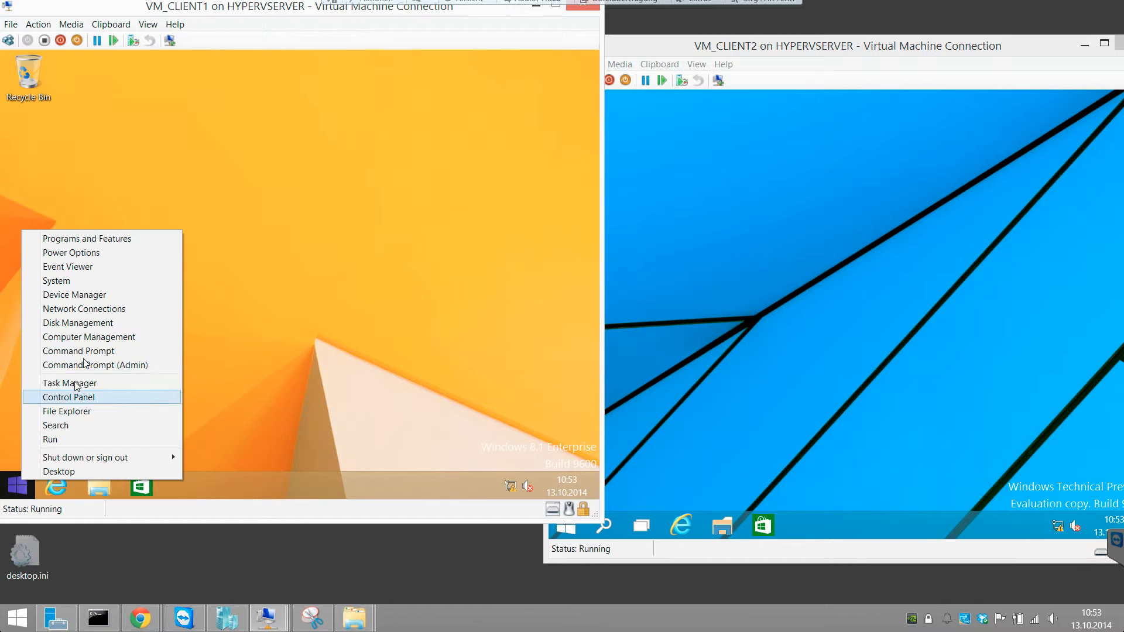
{"action": "left_click", "coordinate": [88, 365]}
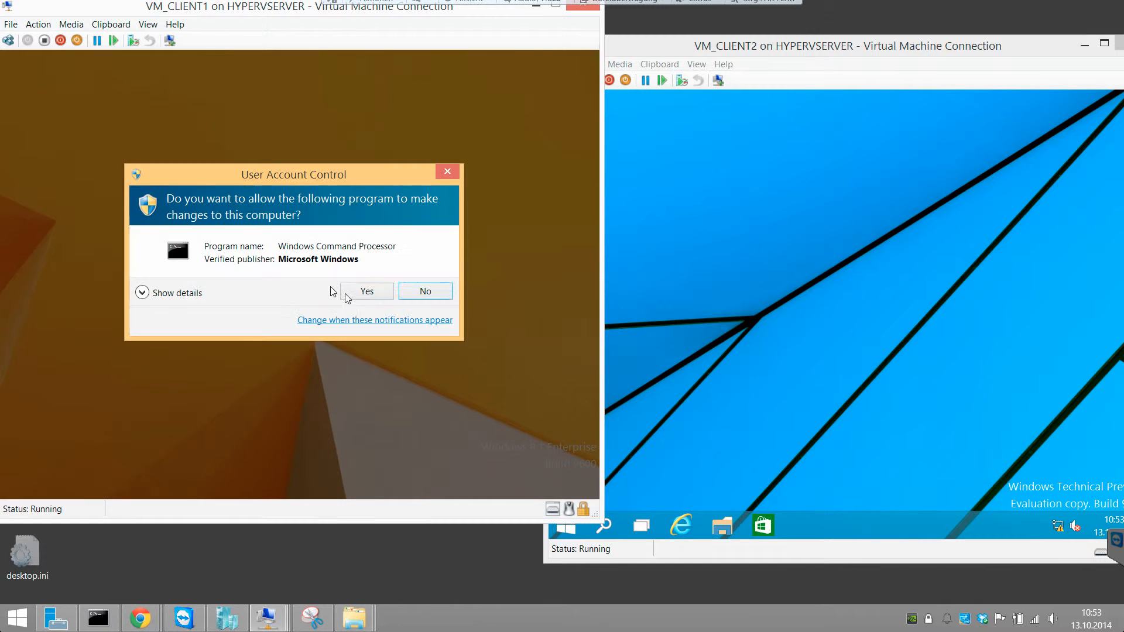
{"action": "left_click", "coordinate": [365, 298]}
{"action": "type", "text": "ipconfig -all"}
{"action": "key", "text": "Return"}
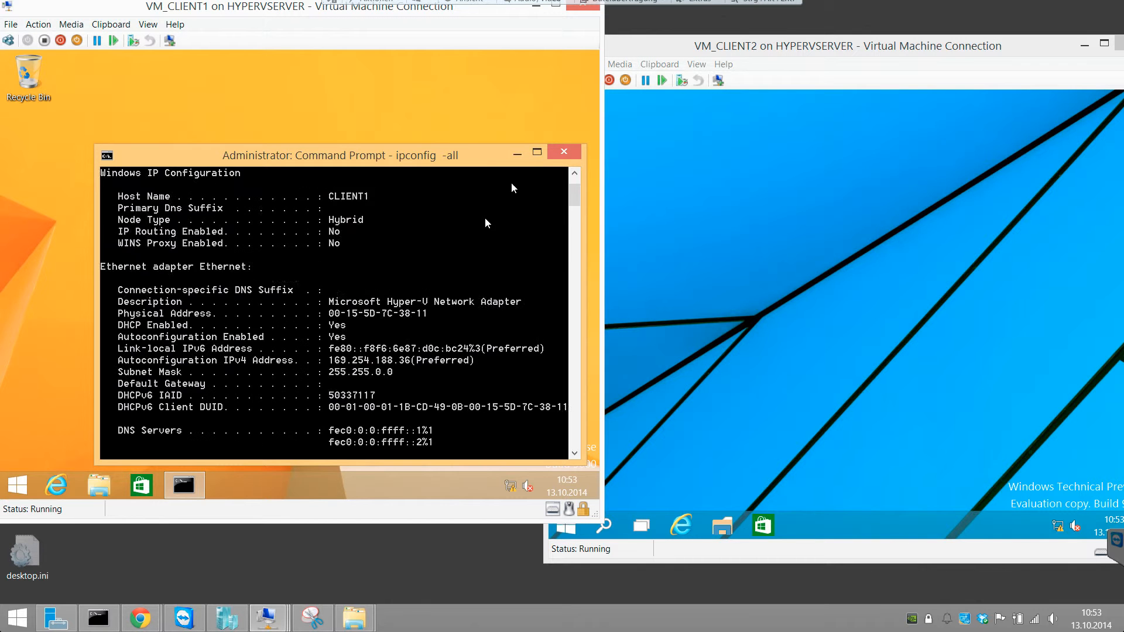
{"action": "left_click", "coordinate": [537, 151]}
{"action": "scroll", "coordinate": [395, 199], "scroll_direction": "up", "scroll_amount": 2}
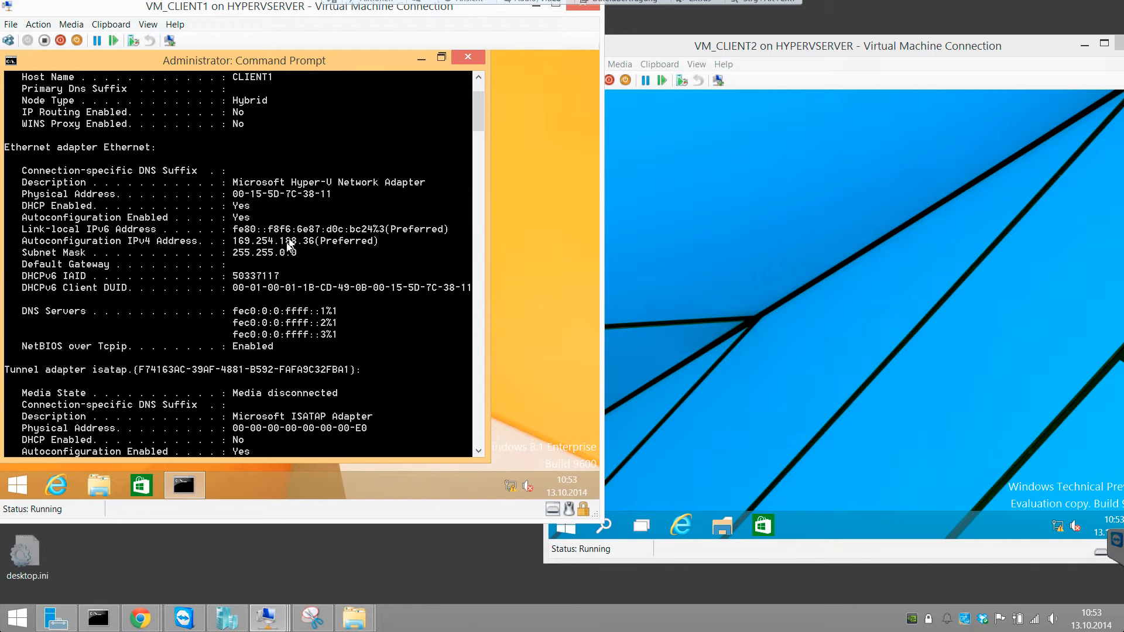
Step: Start a Command Prompt with administrator rights in VM_CLIENT2
{"action": "left_click", "coordinate": [718, 301]}
{"action": "right_click", "coordinate": [559, 518]}
{"action": "left_click", "coordinate": [639, 396]}
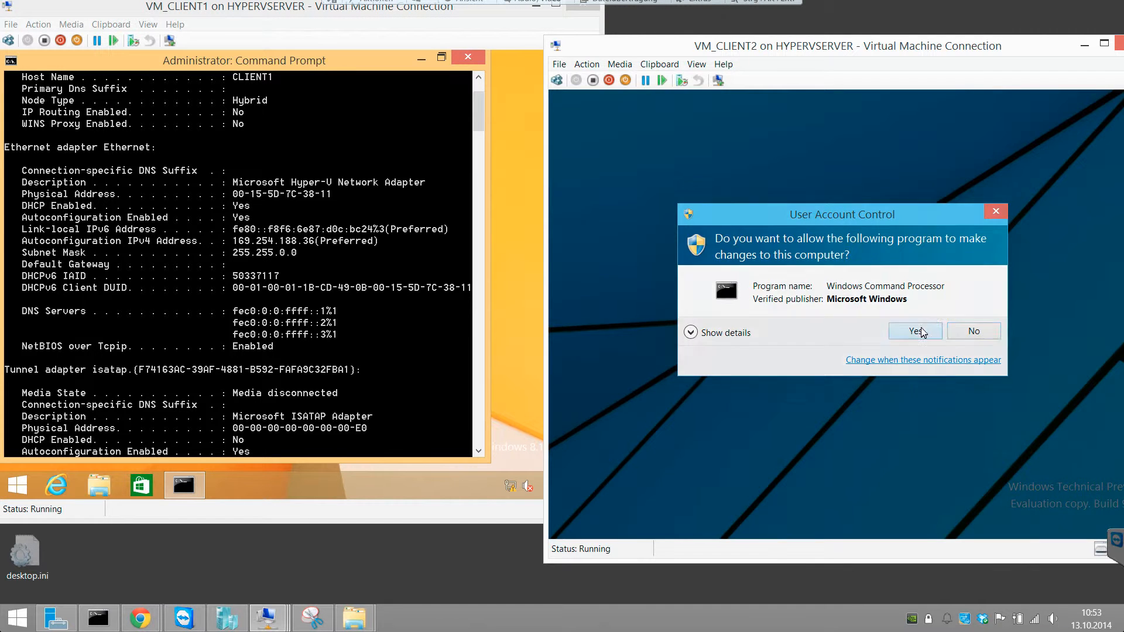
{"action": "left_click", "coordinate": [922, 328]}
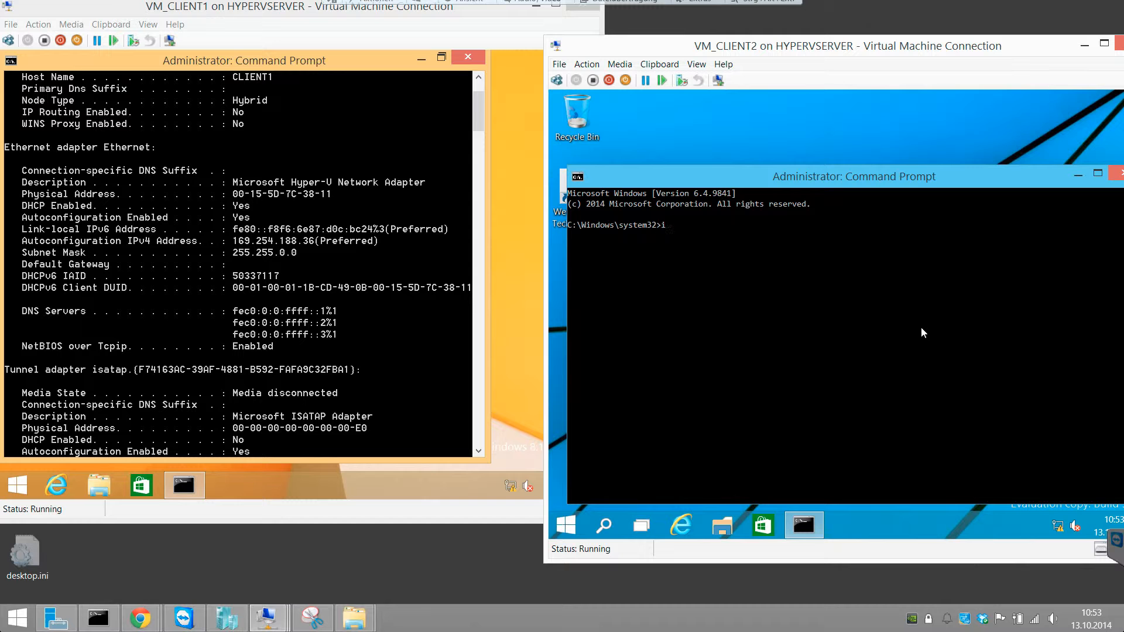
Step: Go through the settings pages in the properties of VM_CLIENT2's Command Prompt window
{"action": "right_click", "coordinate": [677, 177]}
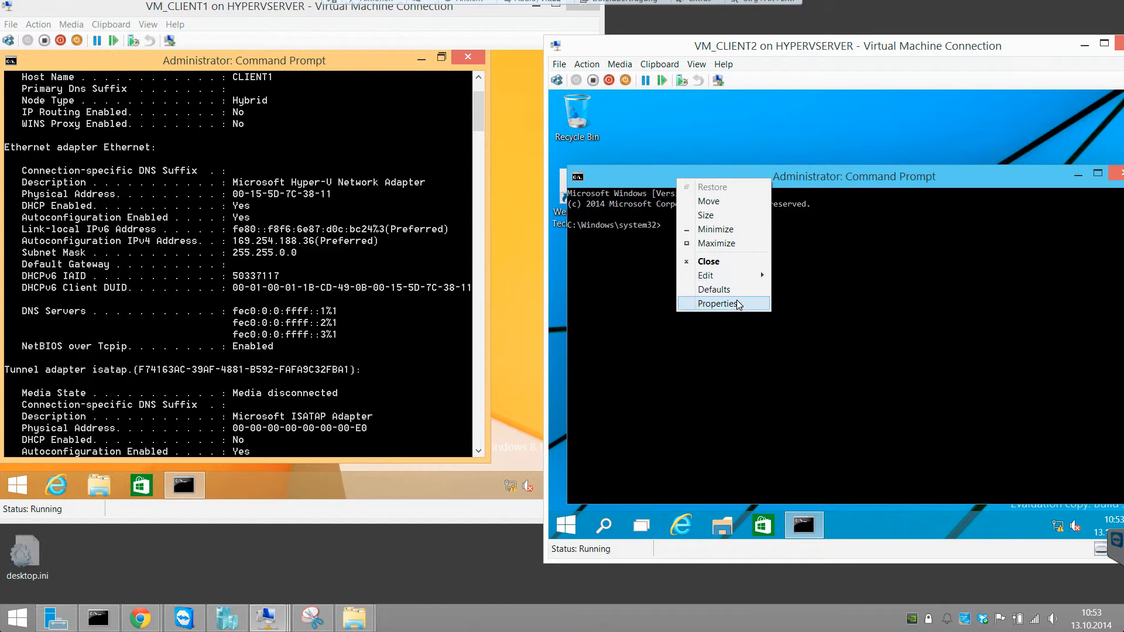
{"action": "left_click", "coordinate": [737, 304]}
{"action": "left_click", "coordinate": [710, 204]}
{"action": "left_click", "coordinate": [745, 205]}
{"action": "left_click", "coordinate": [700, 204]}
{"action": "left_click", "coordinate": [638, 230]}
{"action": "left_click", "coordinate": [832, 318]}
{"action": "left_click", "coordinate": [787, 491]}
Step: Run ipconfig -all in VM_CLIENT2's Command Prompt to show its network configuration
{"action": "left_click", "coordinate": [802, 362]}
{"action": "type", "text": "ipconfig -all"}
{"action": "key", "text": "Return"}
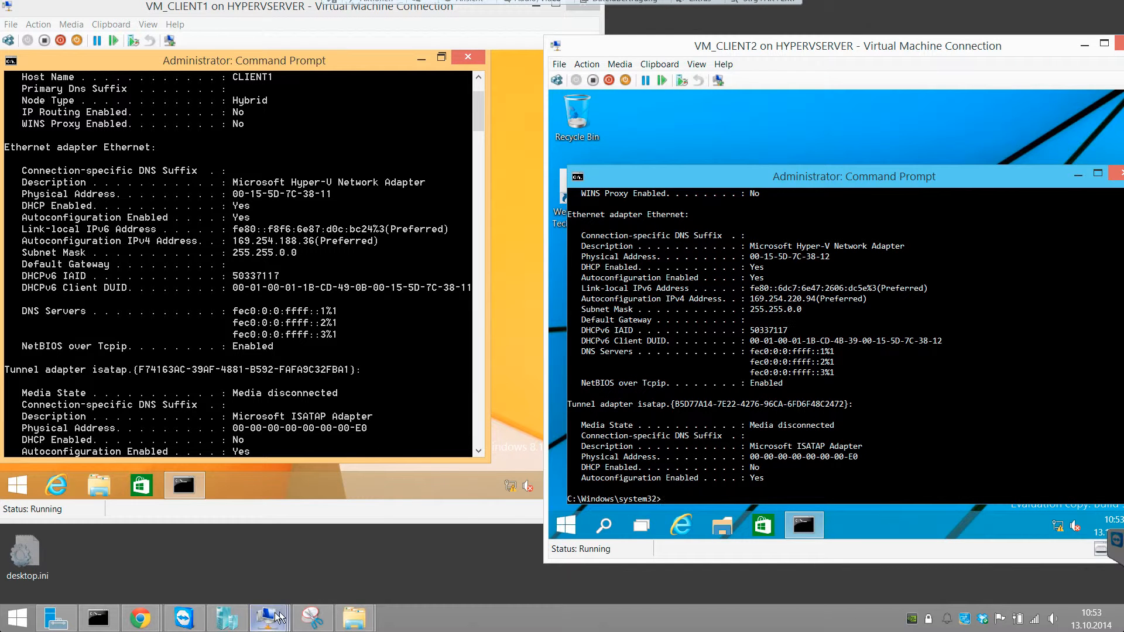
Step: Switch to VM_CORPSERVER1, restore the DHCP console to a smaller window and expand the server's IPv4 node
{"action": "mouse_move", "coordinate": [268, 617]}
{"action": "left_click", "coordinate": [166, 553]}
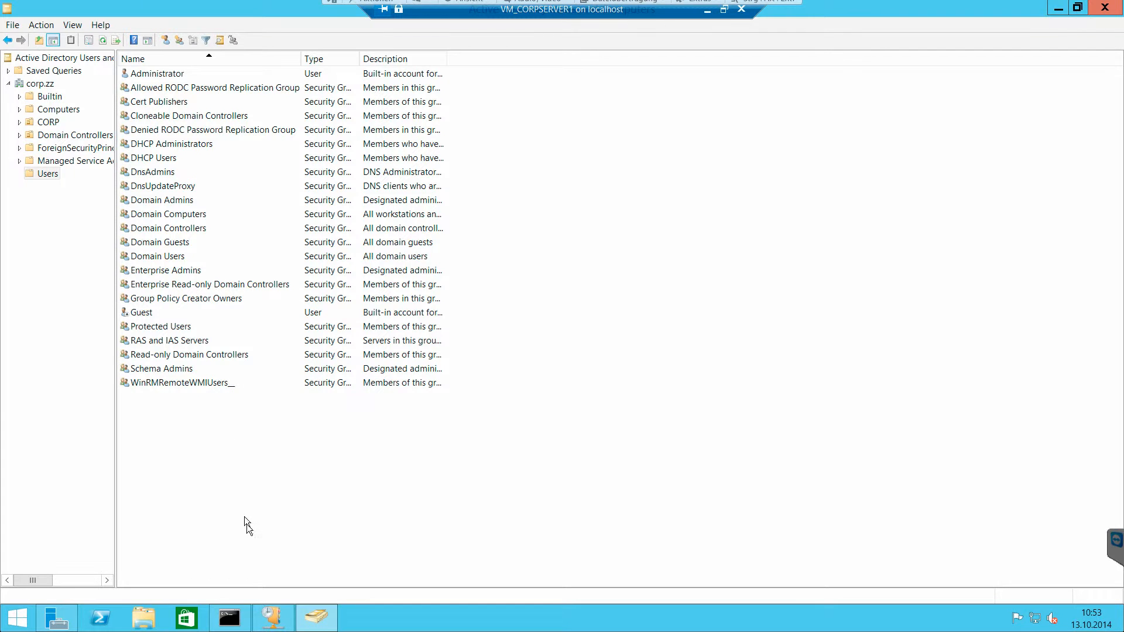
{"action": "left_click", "coordinate": [273, 618]}
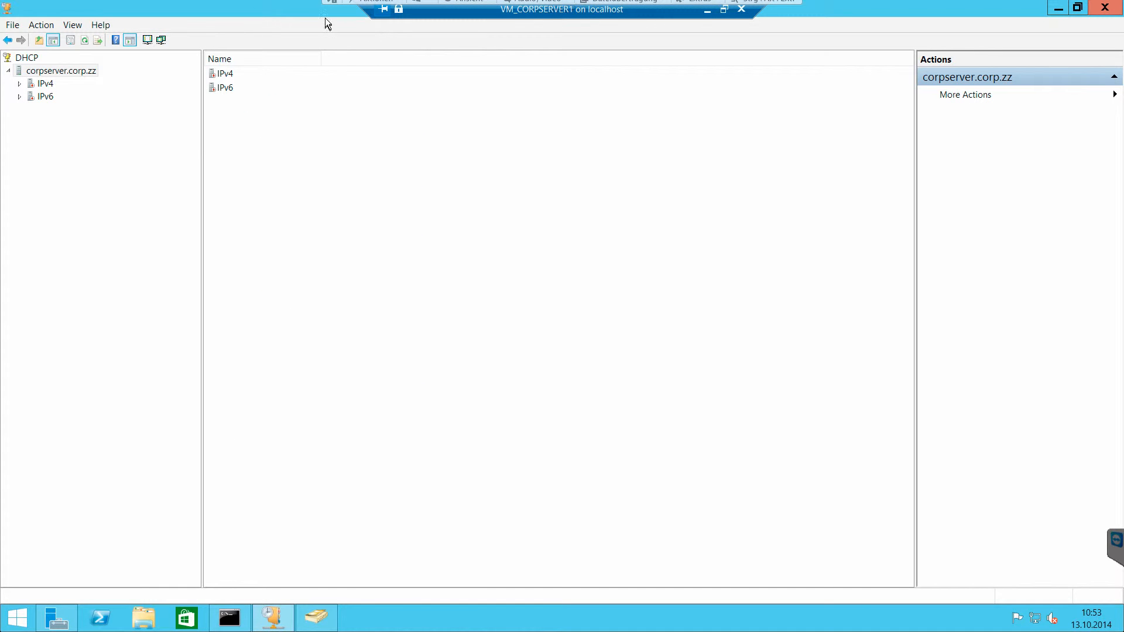
{"action": "double_click", "coordinate": [302, 11]}
{"action": "left_click_drag", "start_coordinate": [311, 64], "coordinate": [245, 58]}
{"action": "left_click_drag", "start_coordinate": [415, 281], "coordinate": [883, 490]}
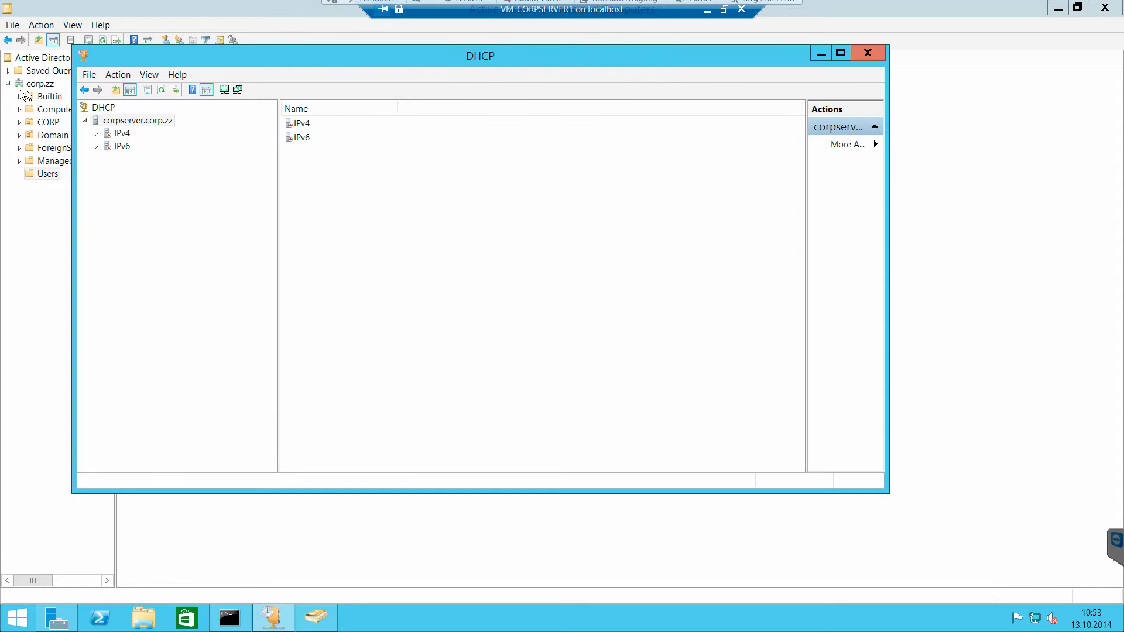
{"action": "double_click", "coordinate": [119, 134]}
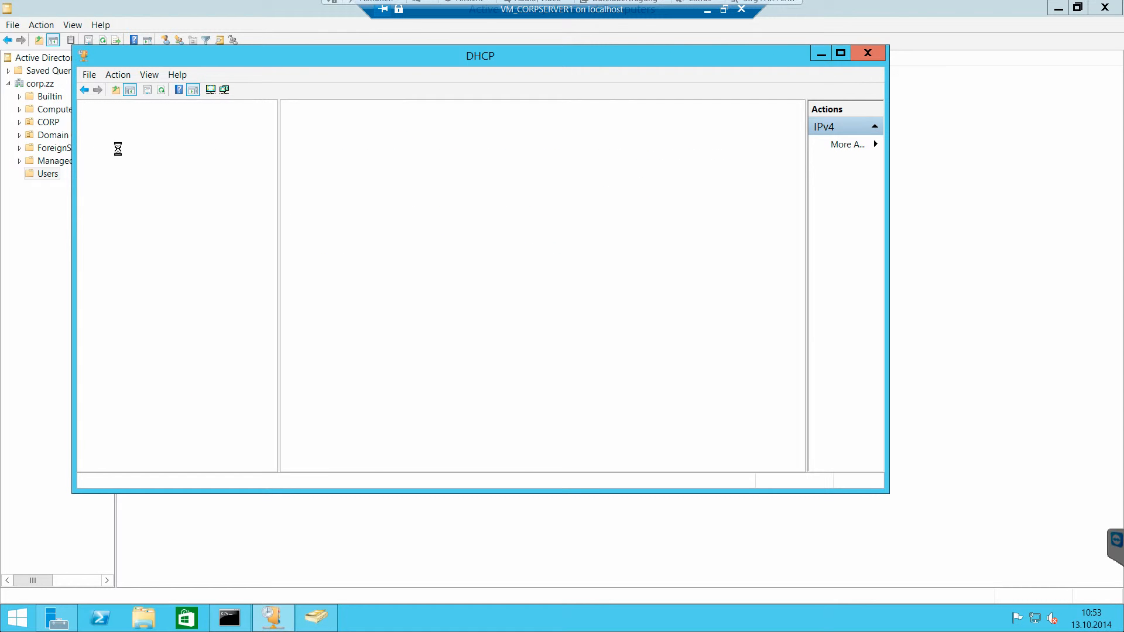
{"action": "left_click", "coordinate": [119, 148]}
Step: Examine the DHCP page in Server Manager, including CORPSERVER's entry, the service status and the installed roles
{"action": "left_click", "coordinate": [57, 618]}
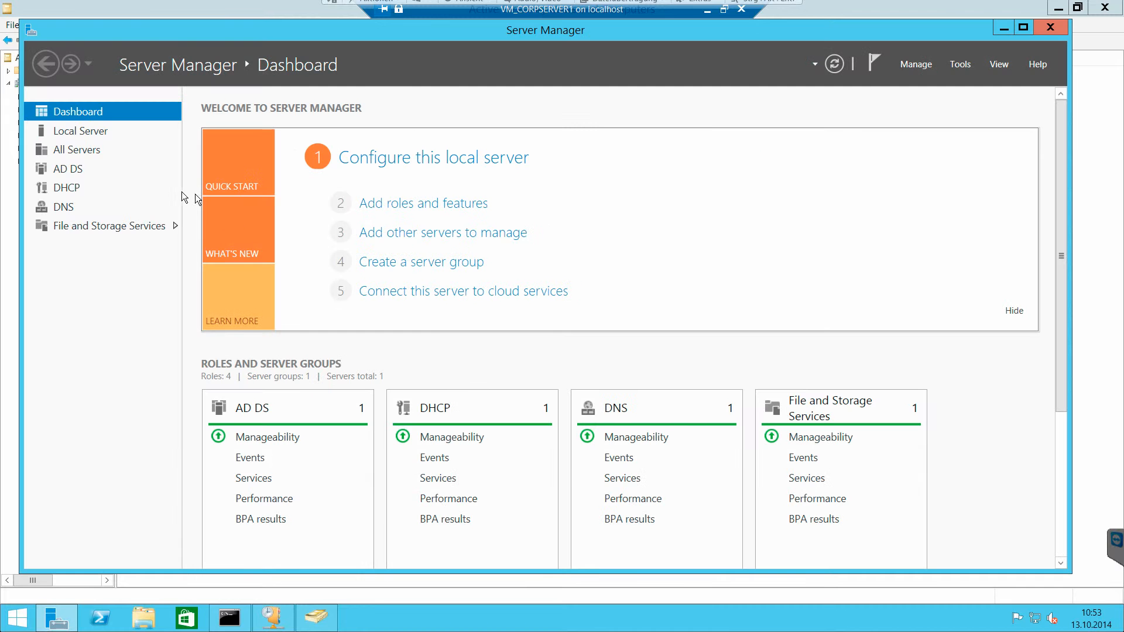
{"action": "left_click", "coordinate": [97, 204]}
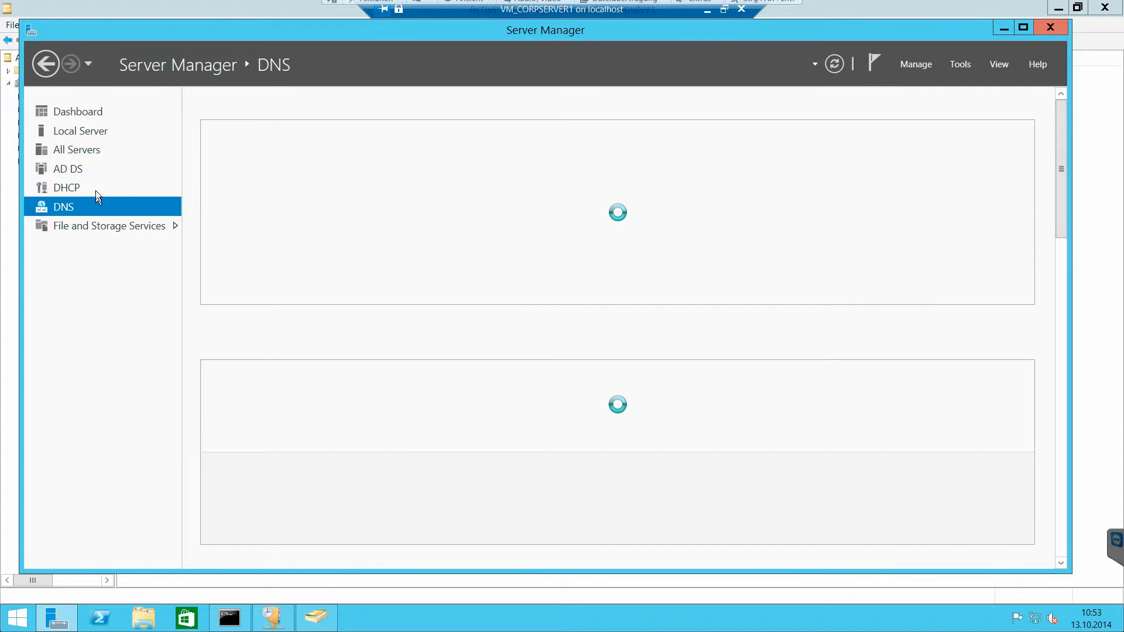
{"action": "left_click", "coordinate": [96, 190]}
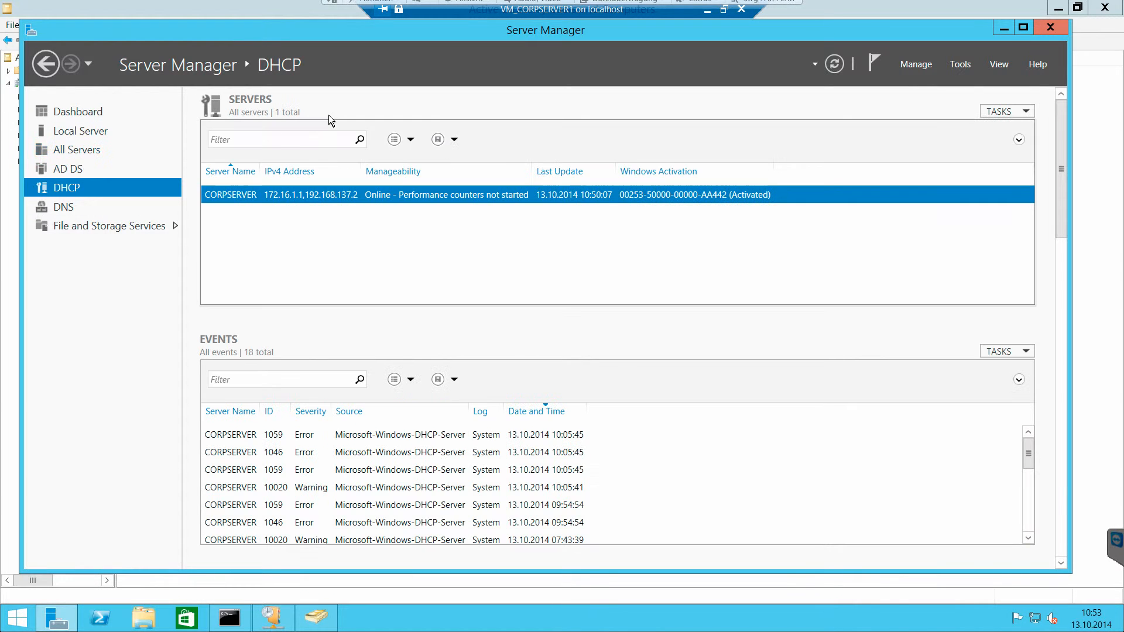
{"action": "right_click", "coordinate": [720, 194]}
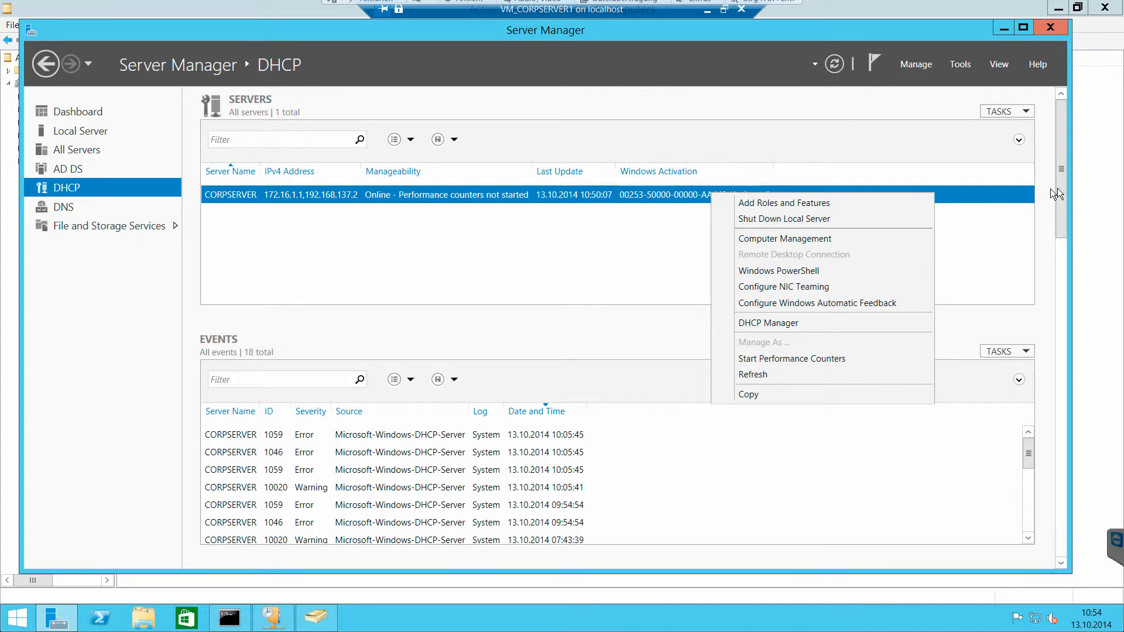
{"action": "left_click_drag", "start_coordinate": [1060, 189], "coordinate": [1062, 304]}
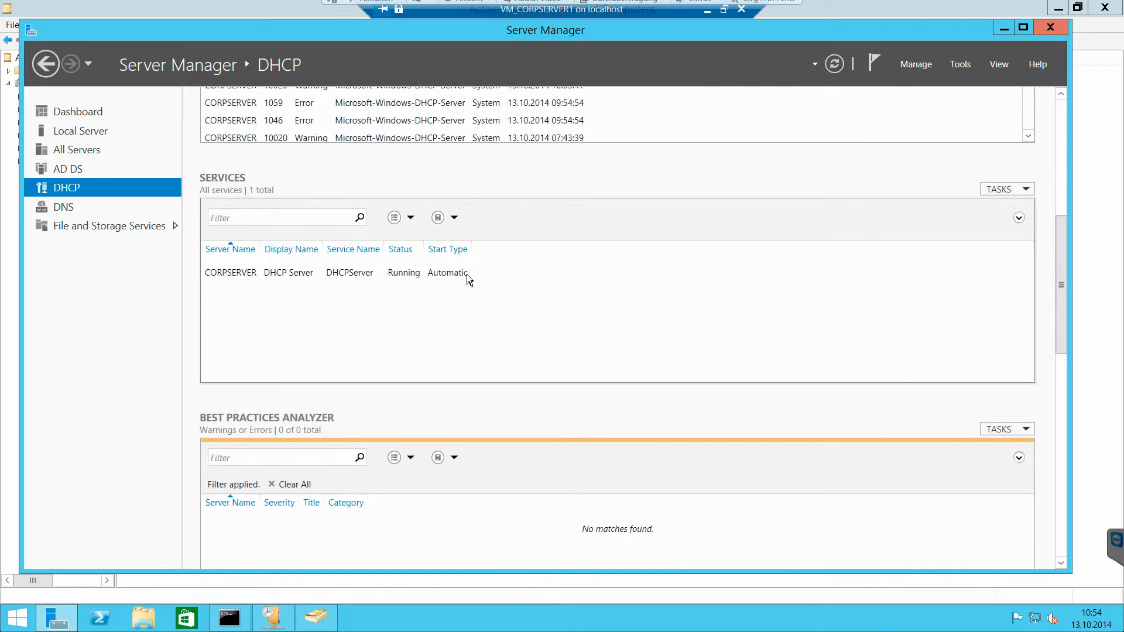
{"action": "left_click", "coordinate": [466, 274]}
{"action": "left_click_drag", "start_coordinate": [1057, 295], "coordinate": [1056, 497]}
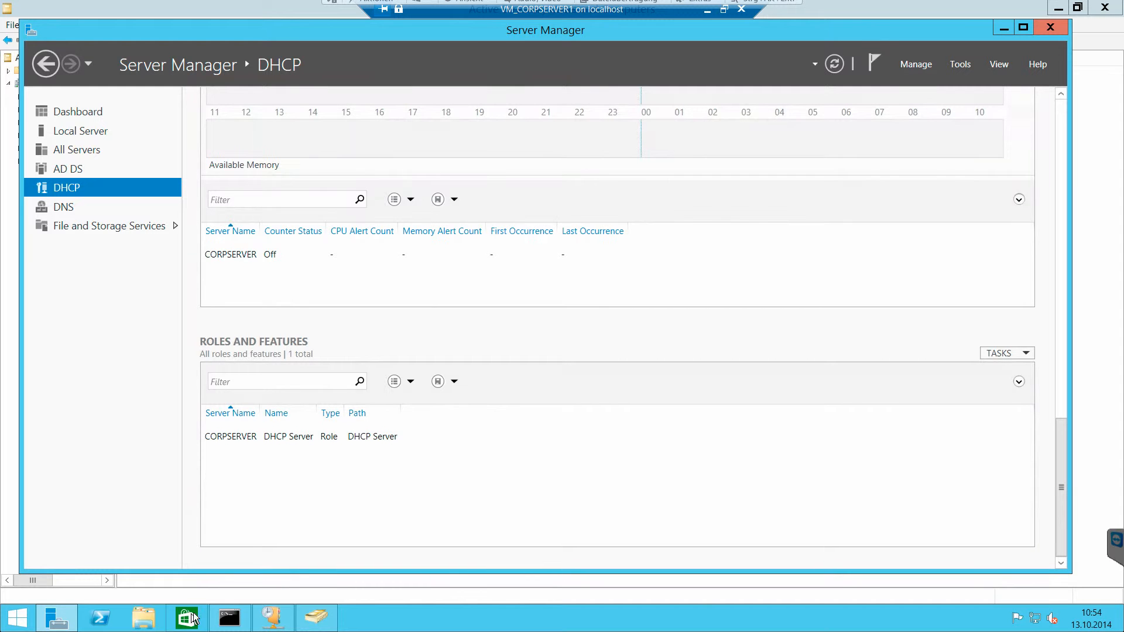
Step: Return to the DHCP console and authorize the DHCP server corpserver.corp.zz
{"action": "left_click", "coordinate": [273, 617]}
{"action": "left_click", "coordinate": [123, 133]}
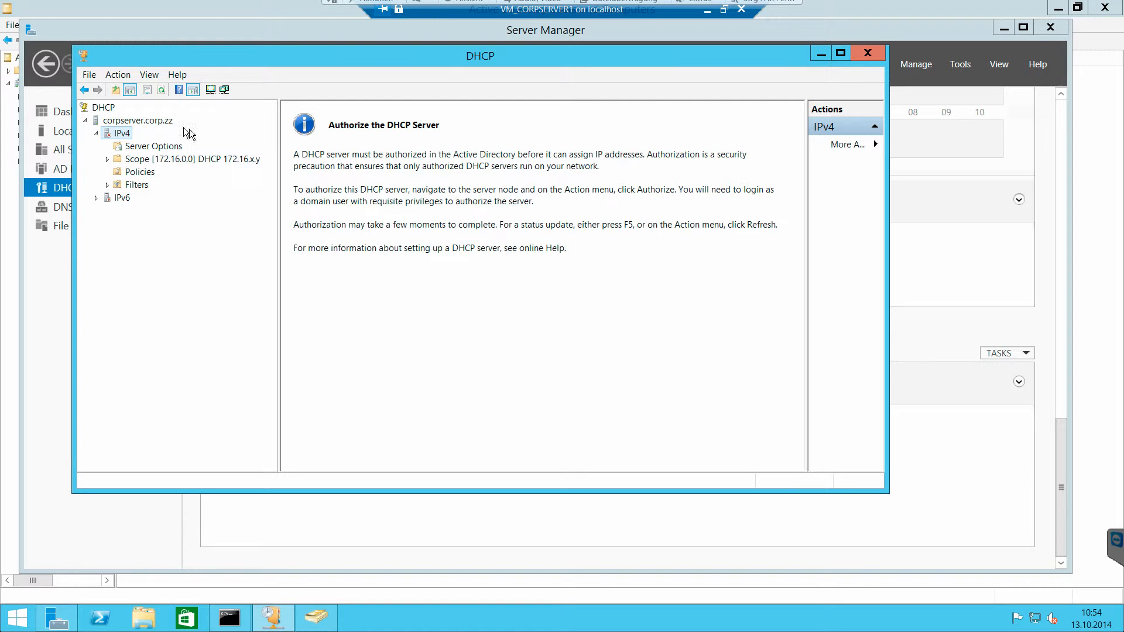
{"action": "right_click", "coordinate": [112, 134]}
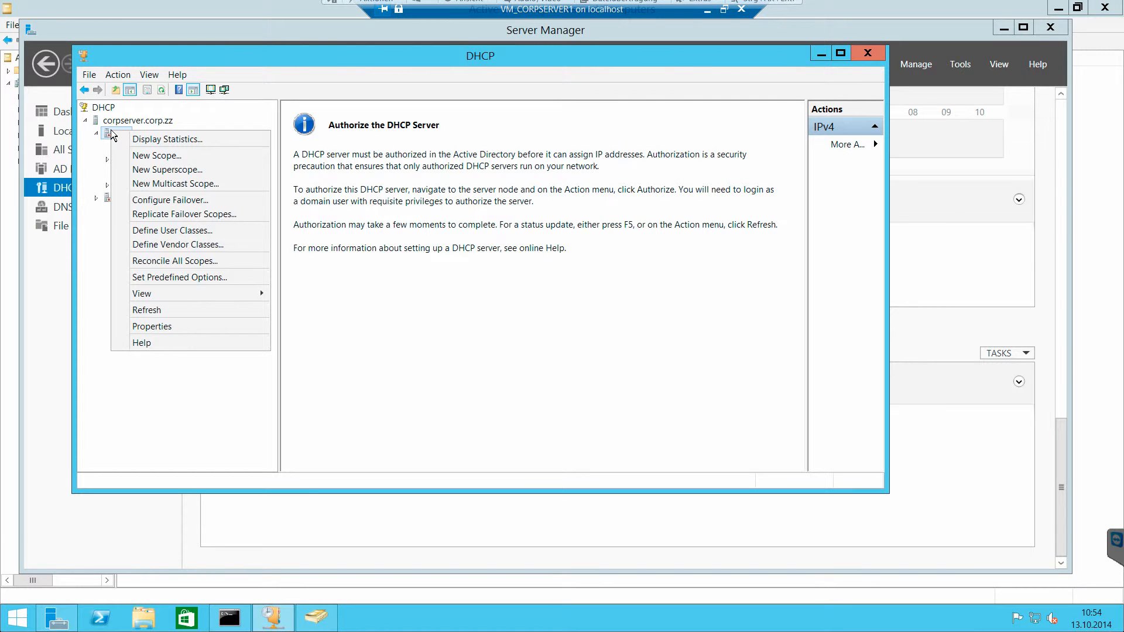
{"action": "right_click", "coordinate": [110, 119]}
{"action": "left_click", "coordinate": [130, 136]}
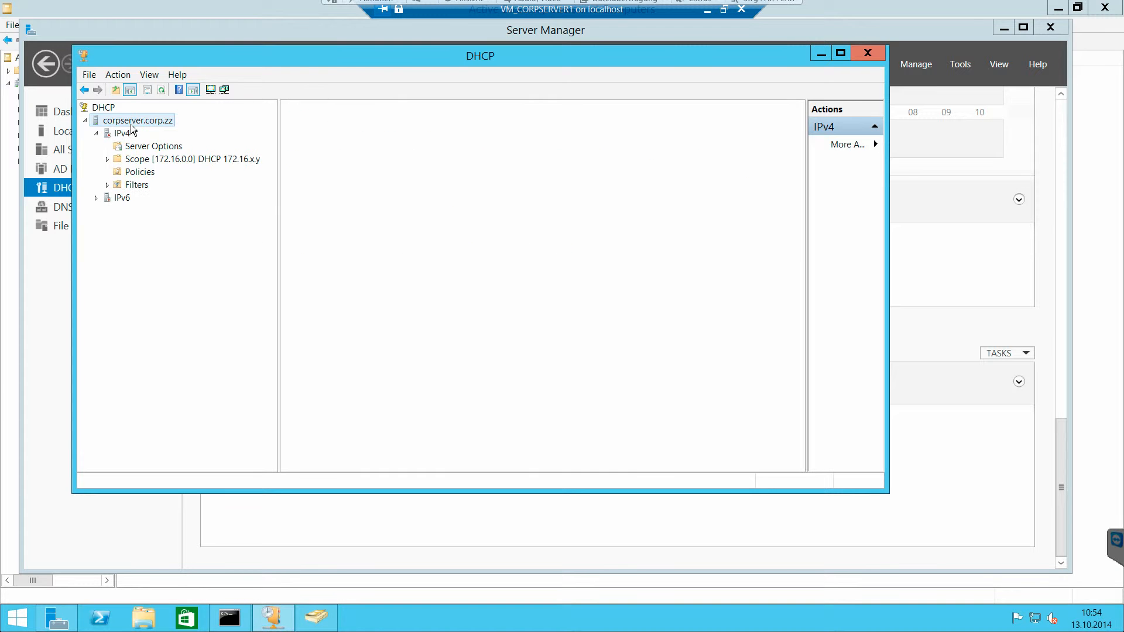
{"action": "left_click", "coordinate": [131, 122]}
{"action": "right_click", "coordinate": [137, 125]}
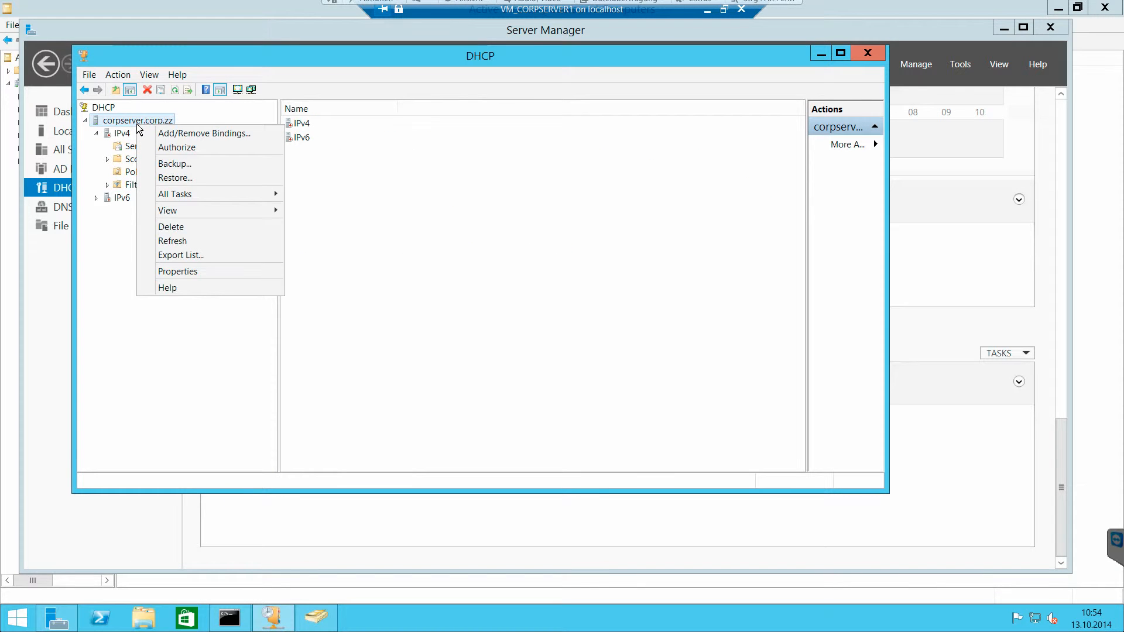
{"action": "left_click", "coordinate": [172, 149]}
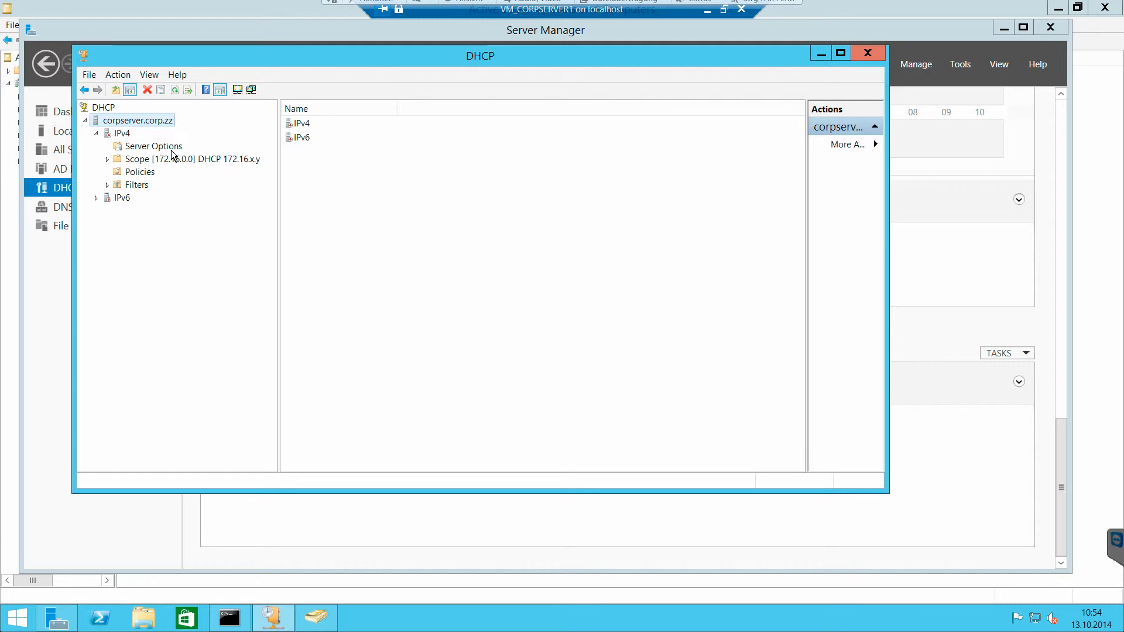
Step: Check the authorization option of corpserver.corp.zz and its IPv4 node, and refresh the server in the DHCP console
{"action": "right_click", "coordinate": [153, 121]}
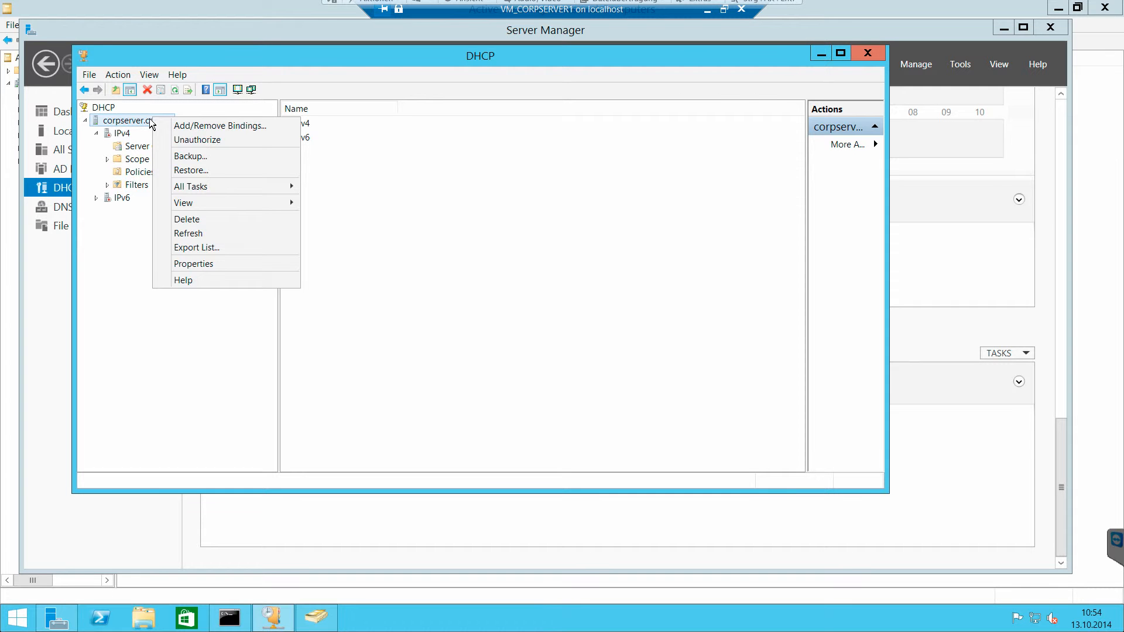
{"action": "left_click", "coordinate": [151, 120]}
{"action": "left_click", "coordinate": [127, 134]}
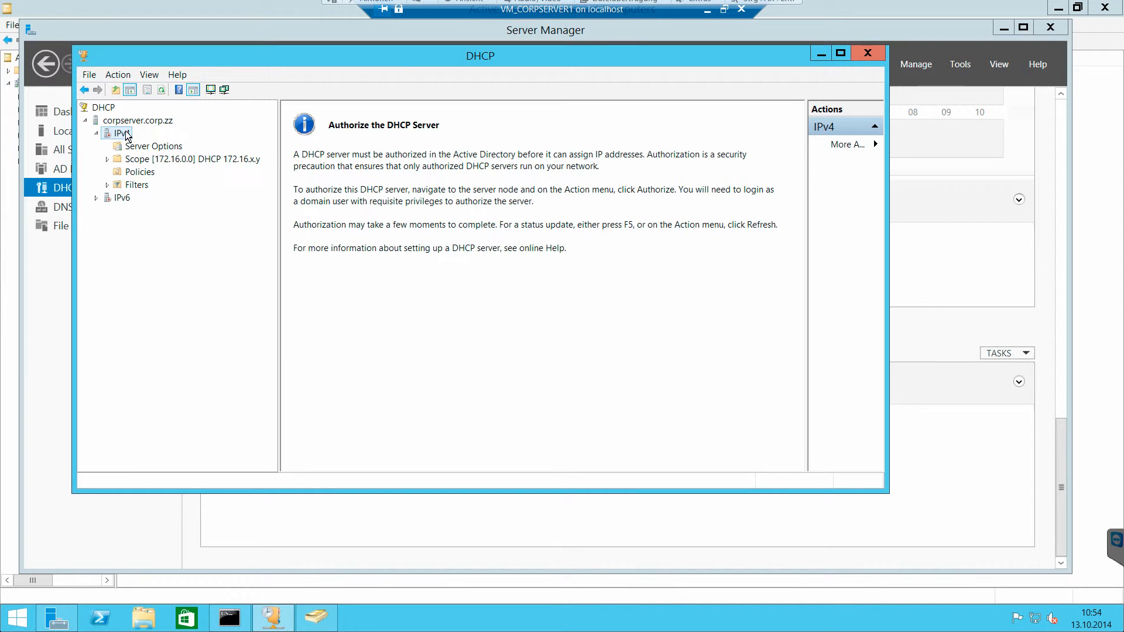
{"action": "right_click", "coordinate": [127, 136]}
{"action": "left_click", "coordinate": [151, 121]}
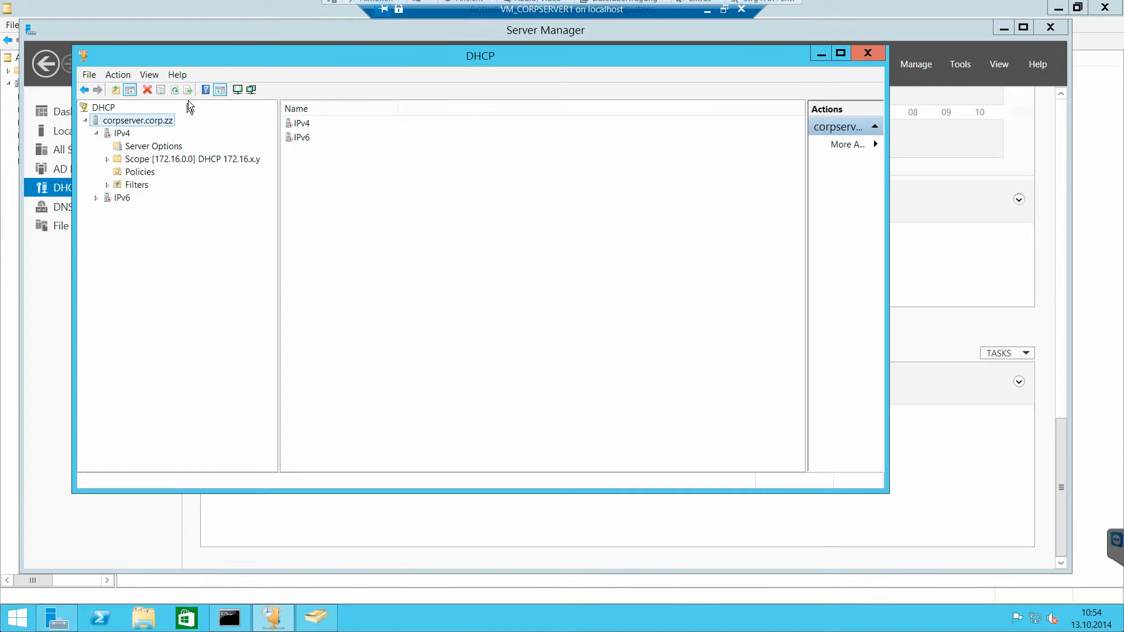
{"action": "left_click", "coordinate": [176, 90]}
Step: Open the Address Leases of the IPv4 scope 172.16.0.0
{"action": "left_click", "coordinate": [123, 134]}
{"action": "double_click", "coordinate": [308, 138]}
{"action": "double_click", "coordinate": [309, 138]}
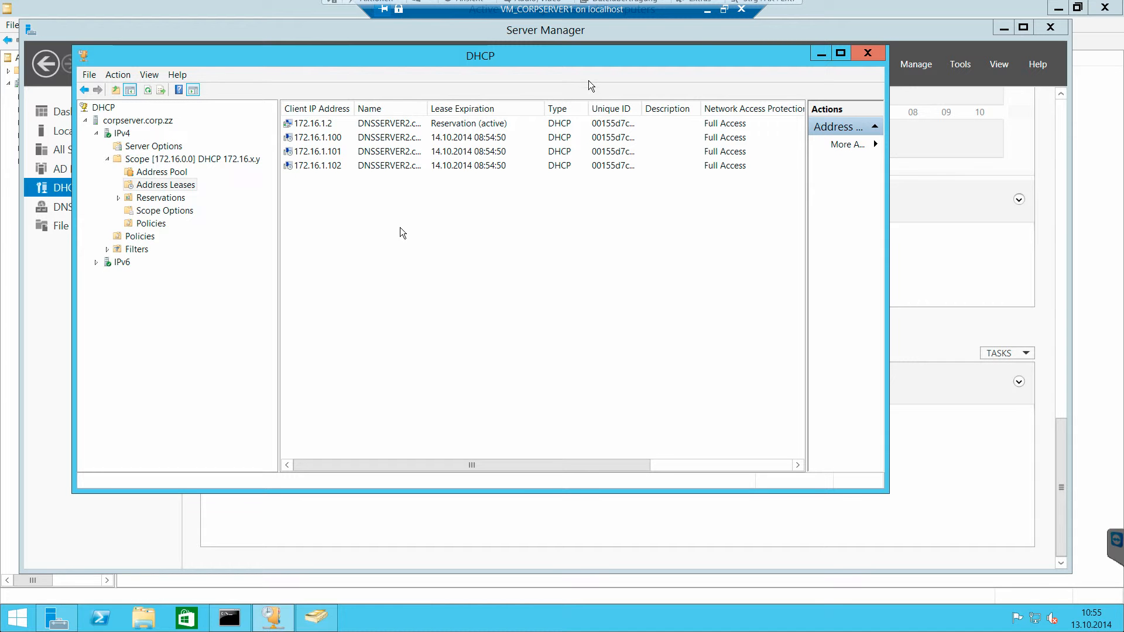
Step: Minimize the VM_CORPSERVER1 session and restart Windows in VM_CLIENT1
{"action": "left_click", "coordinate": [707, 9]}
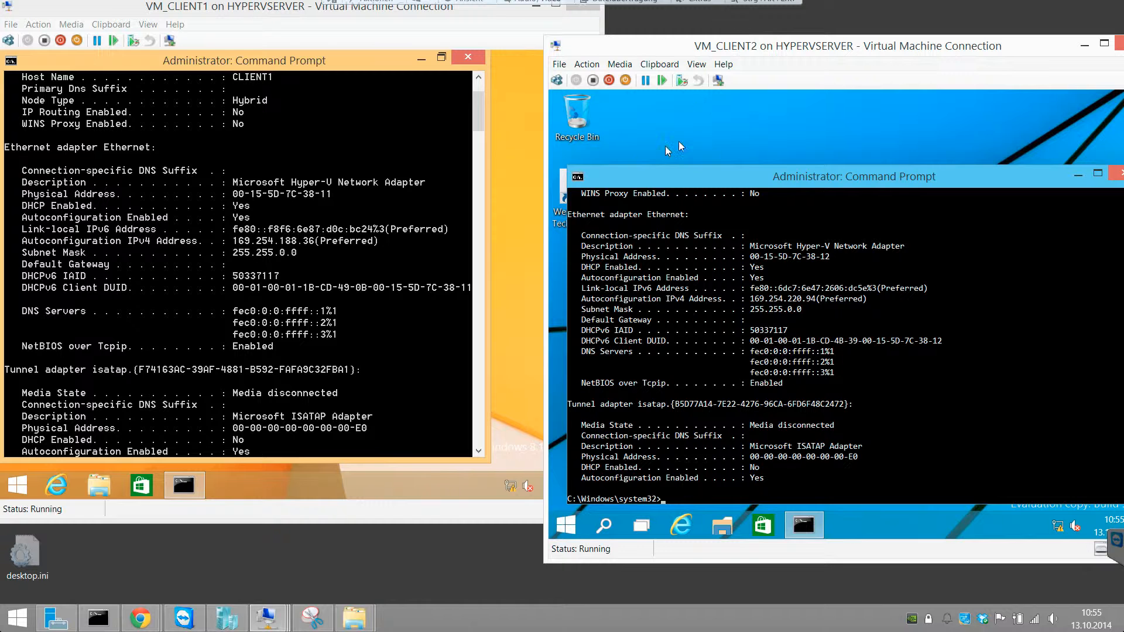
{"action": "left_click", "coordinate": [273, 298]}
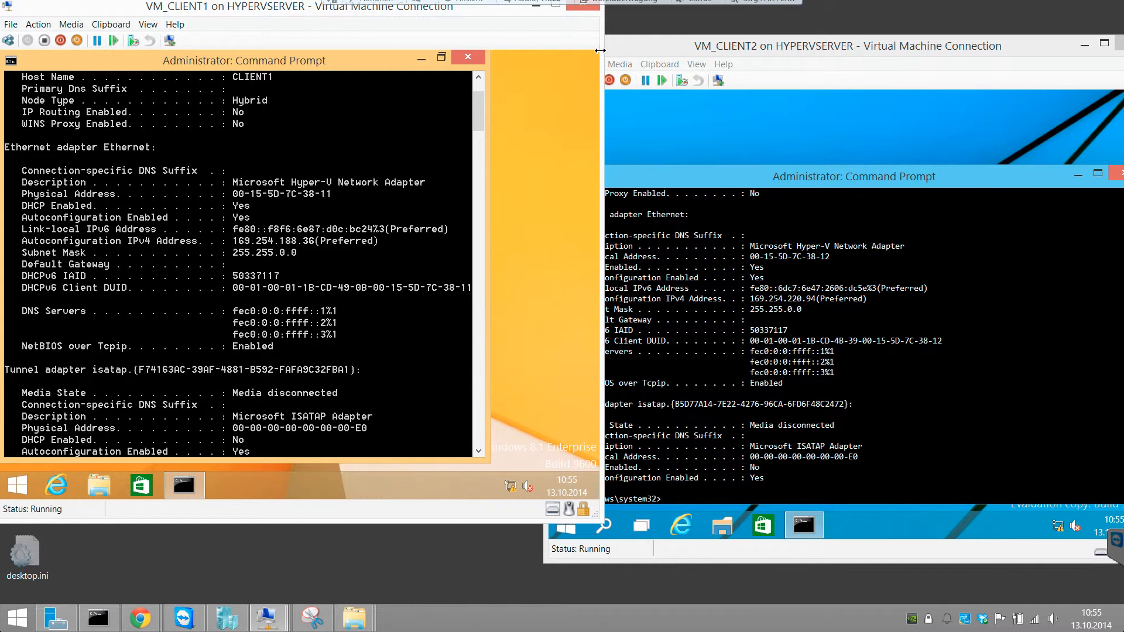
{"action": "left_click", "coordinate": [571, 390]}
{"action": "left_click", "coordinate": [503, 417]}
{"action": "left_click", "coordinate": [514, 380]}
Step: Bring the VM_CLIENT2 session into full view and restart its Windows
{"action": "left_click_drag", "start_coordinate": [759, 46], "coordinate": [648, 43]}
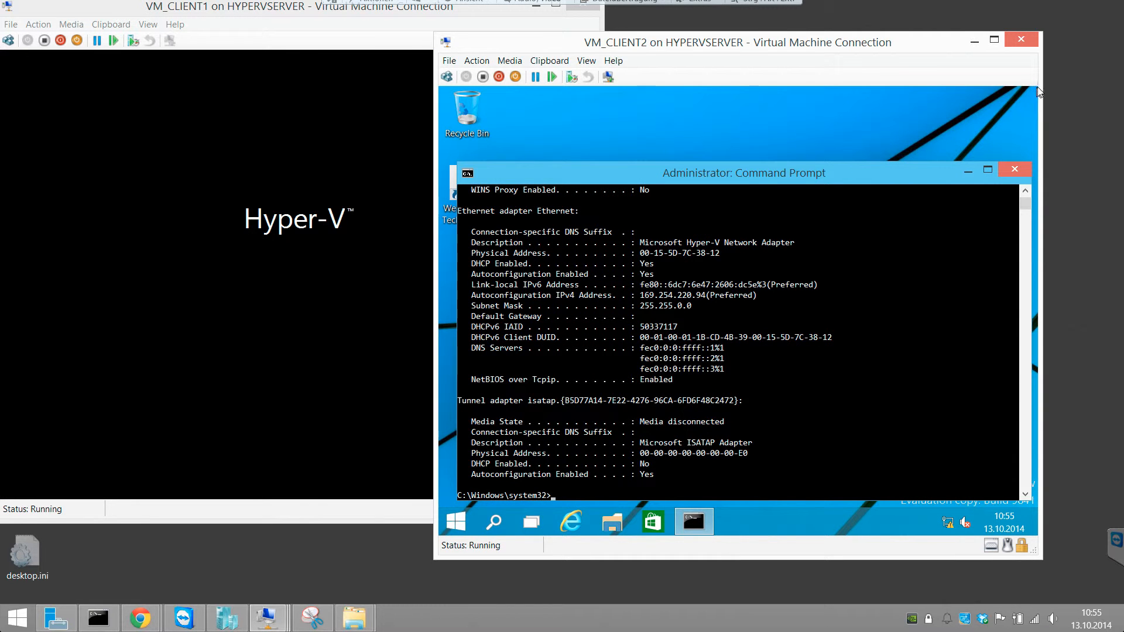
{"action": "left_click", "coordinate": [455, 521]}
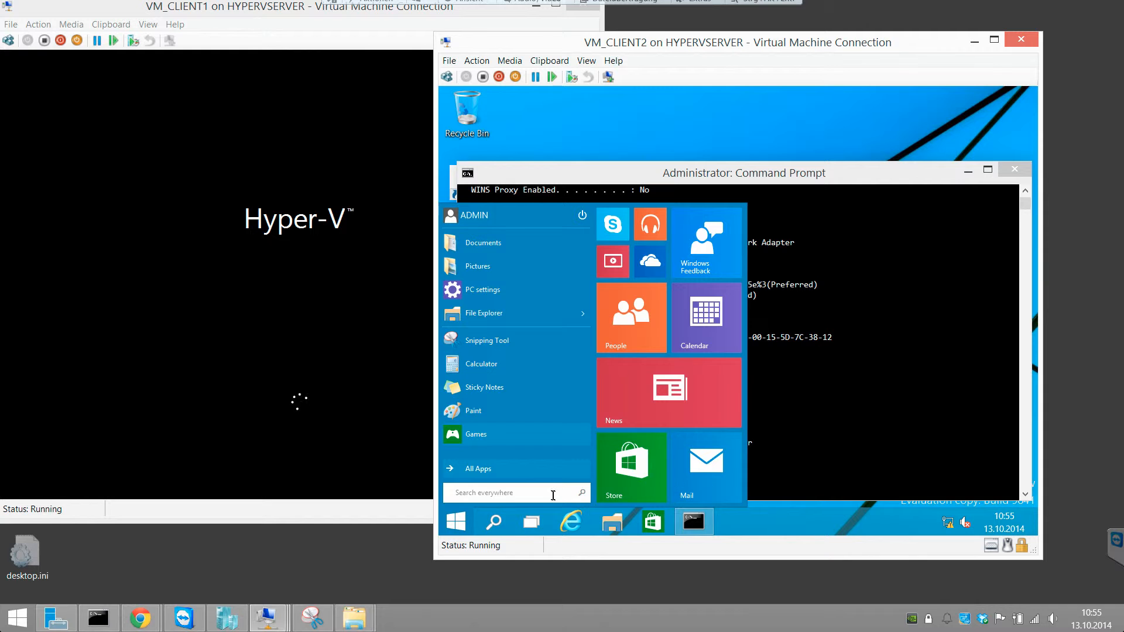
{"action": "left_click", "coordinate": [582, 215]}
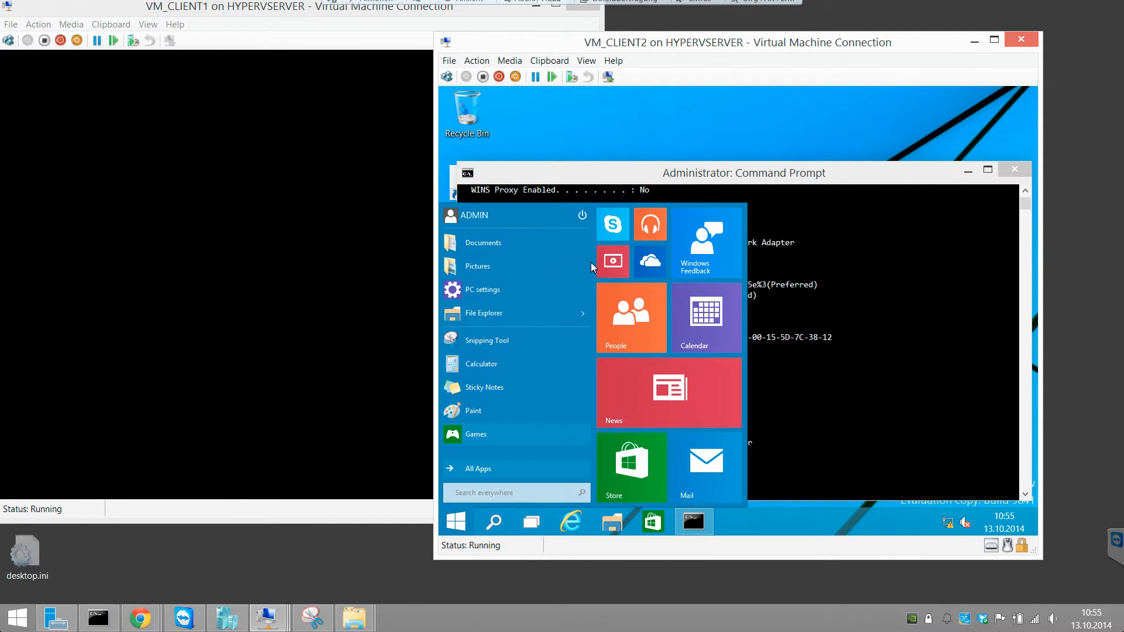
{"action": "left_click", "coordinate": [592, 262]}
Step: Allow device discovery on the corp.zz network in VM_CLIENT1 and open a Command Prompt with administrator rights
{"action": "left_click", "coordinate": [224, 15]}
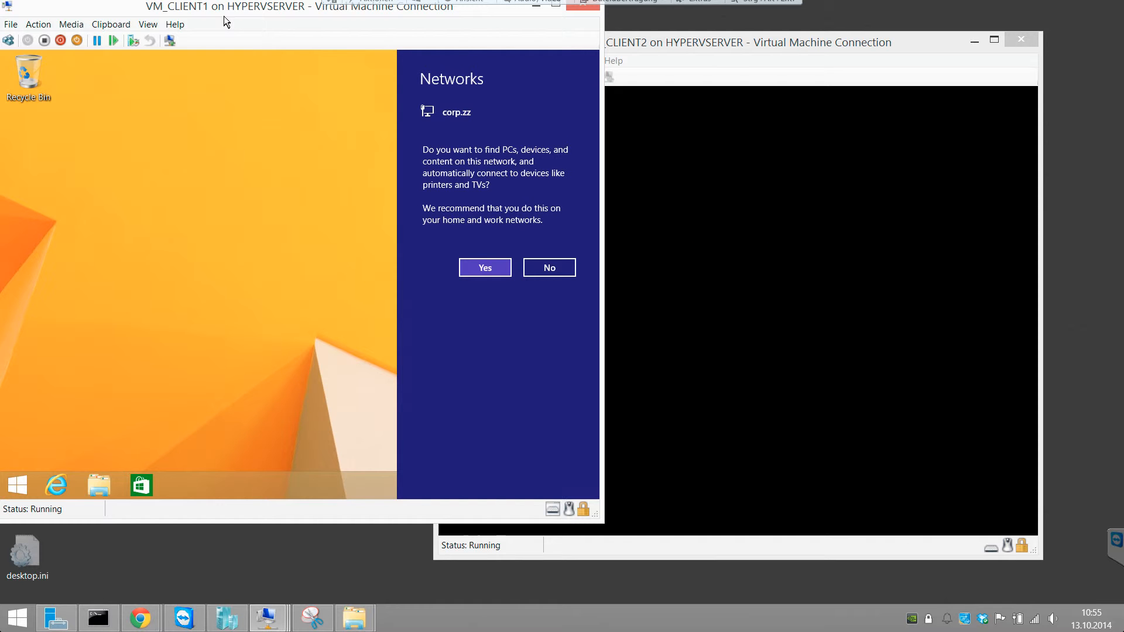
{"action": "left_click", "coordinate": [477, 266]}
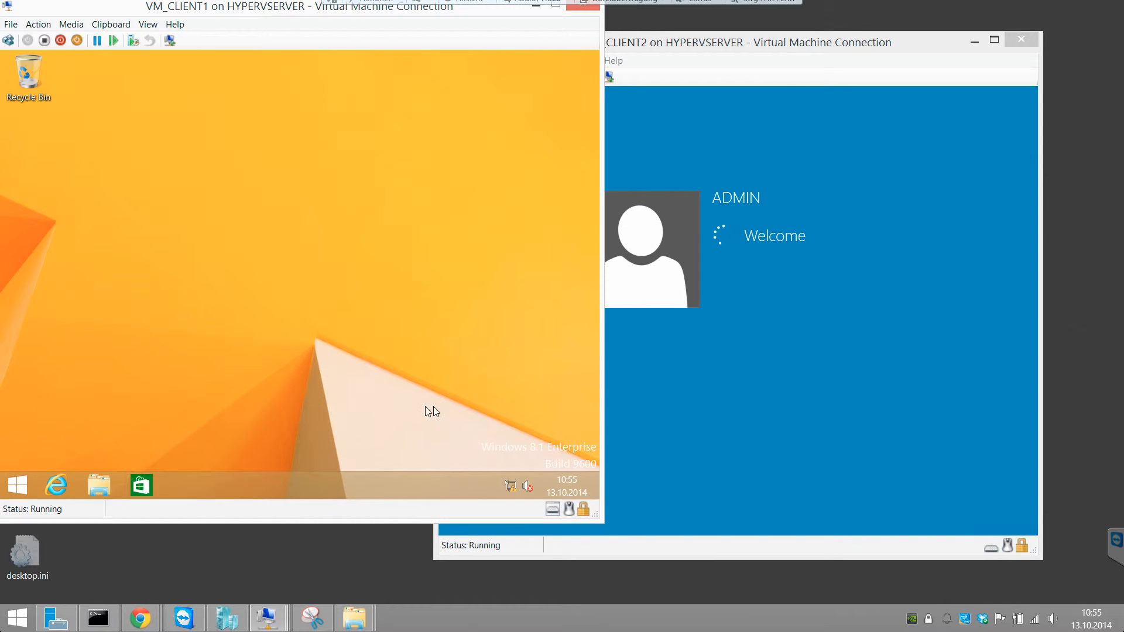
{"action": "right_click", "coordinate": [20, 485]}
{"action": "left_click", "coordinate": [111, 364]}
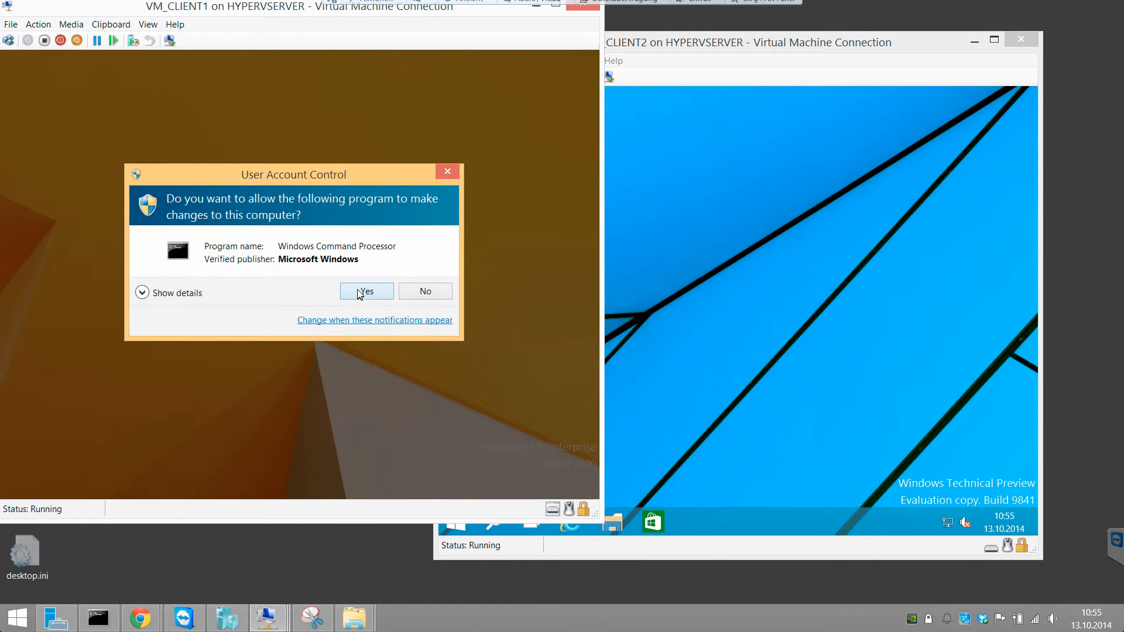
{"action": "left_click", "coordinate": [359, 290]}
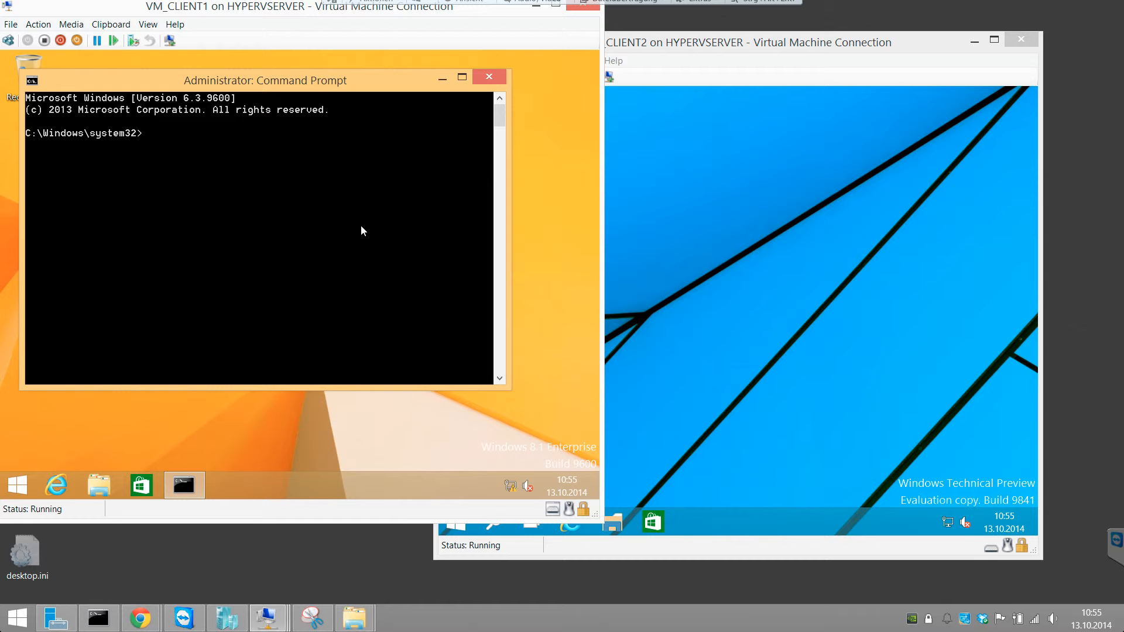
Step: Run ipconfig -all in VM_CLIENT1 and examine the Ethernet adapter's address details in the maximized Command Prompt
{"action": "type", "text": "ipconfig -all"}
{"action": "key", "text": "Return"}
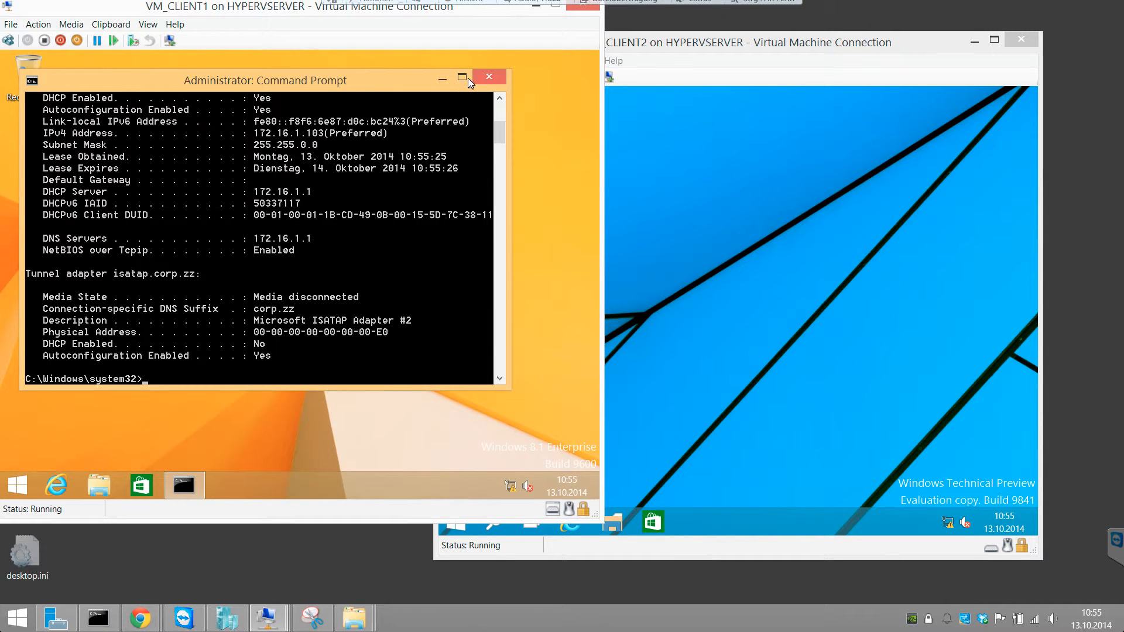
{"action": "left_click", "coordinate": [470, 78]}
{"action": "scroll", "coordinate": [292, 211], "scroll_direction": "up", "scroll_amount": 4}
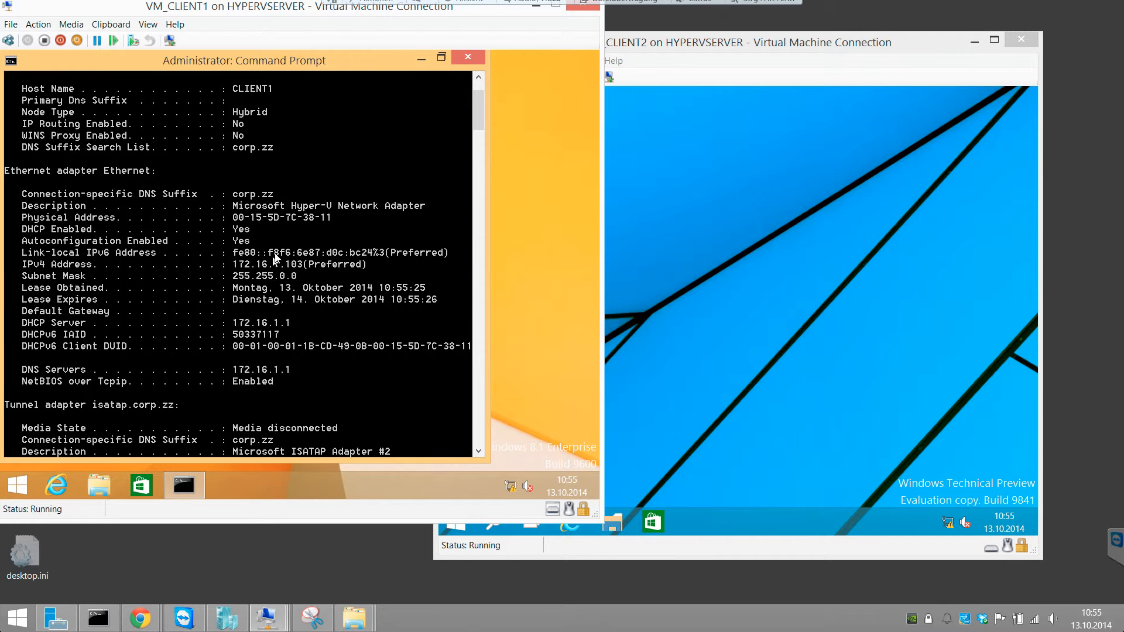
Step: Open a Command Prompt with administrator rights in VM_CLIENT2 and run ipconfig -all to check its address details
{"action": "left_click", "coordinate": [606, 447]}
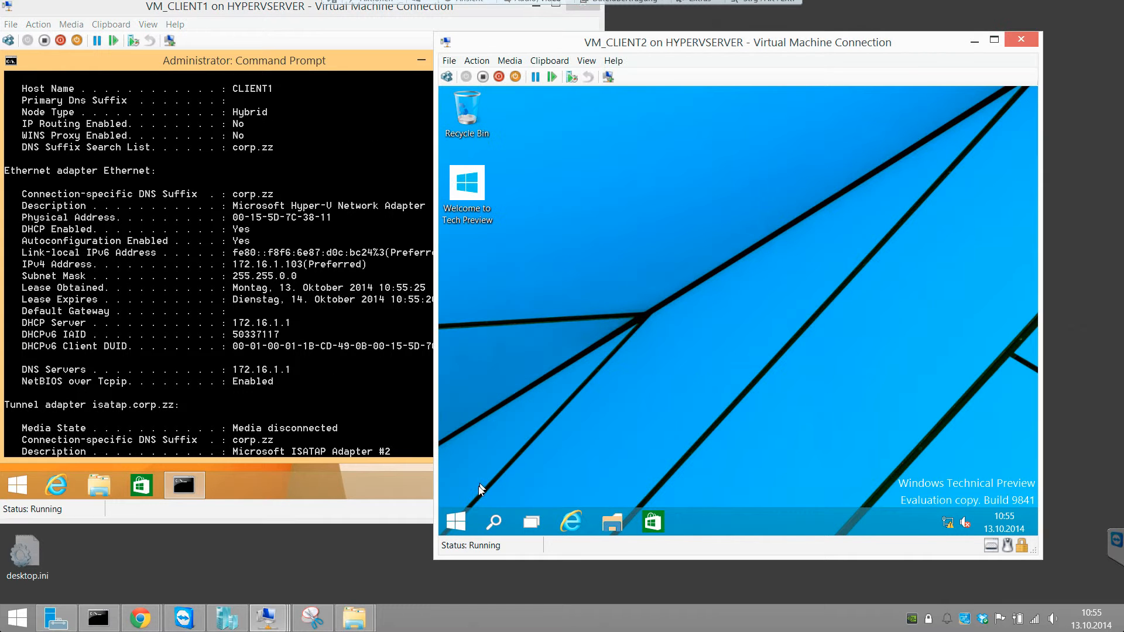
{"action": "right_click", "coordinate": [456, 522]}
{"action": "left_click", "coordinate": [548, 413]}
{"action": "left_click", "coordinate": [807, 328]}
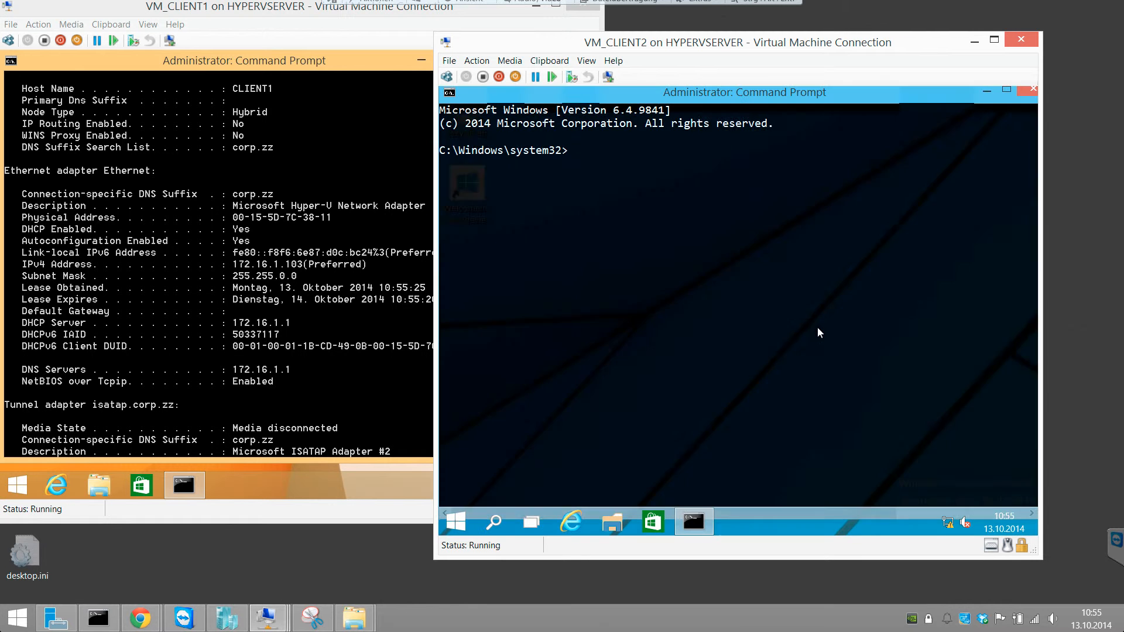
{"action": "type", "text": "ipconfig -all"}
{"action": "key", "text": "Return"}
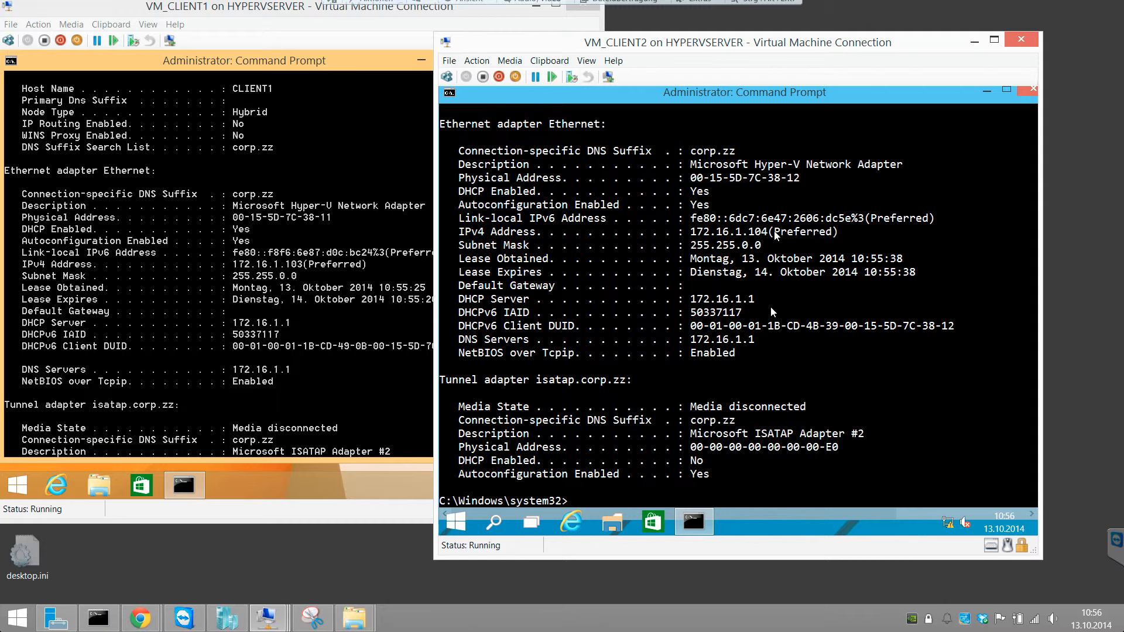
Step: Review the font, layout and color properties of VM_CLIENT1's Command Prompt
{"action": "right_click", "coordinate": [331, 63]}
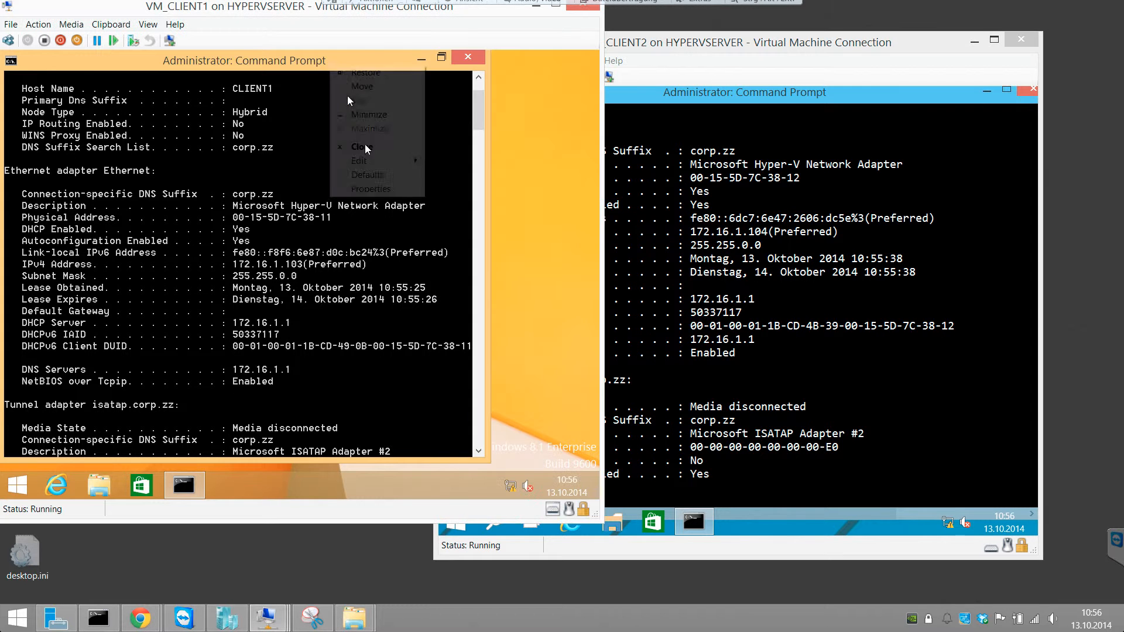
{"action": "left_click", "coordinate": [370, 189]}
{"action": "left_click", "coordinate": [71, 94]}
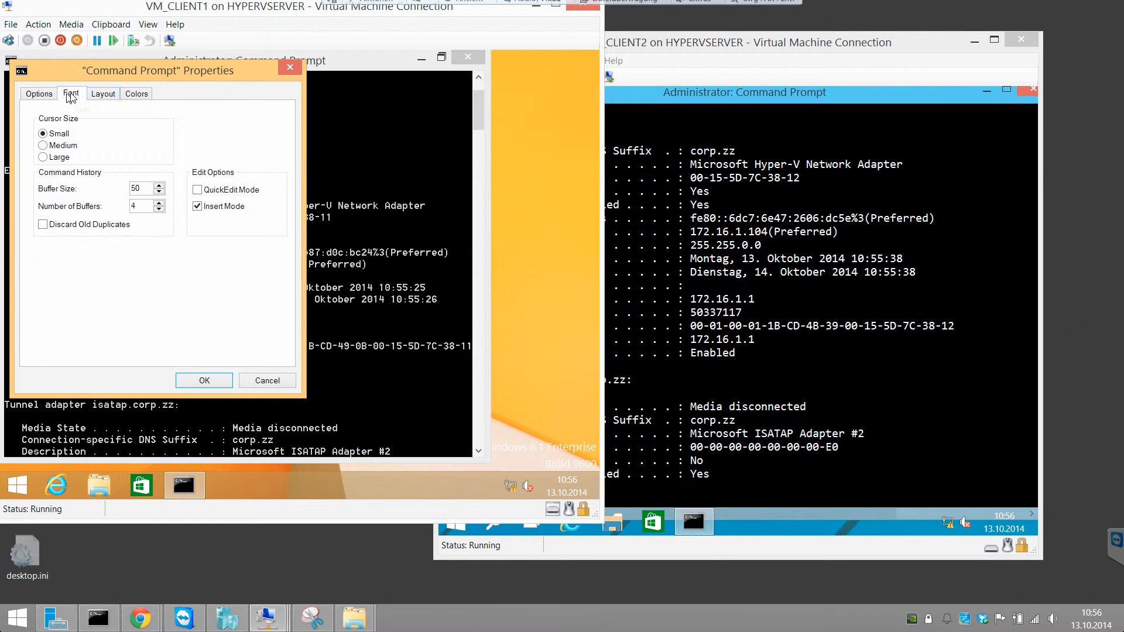
{"action": "left_click", "coordinate": [103, 93]}
{"action": "left_click", "coordinate": [136, 94]}
{"action": "left_click", "coordinate": [82, 119]}
{"action": "left_click", "coordinate": [269, 207]}
{"action": "left_click", "coordinate": [223, 377]}
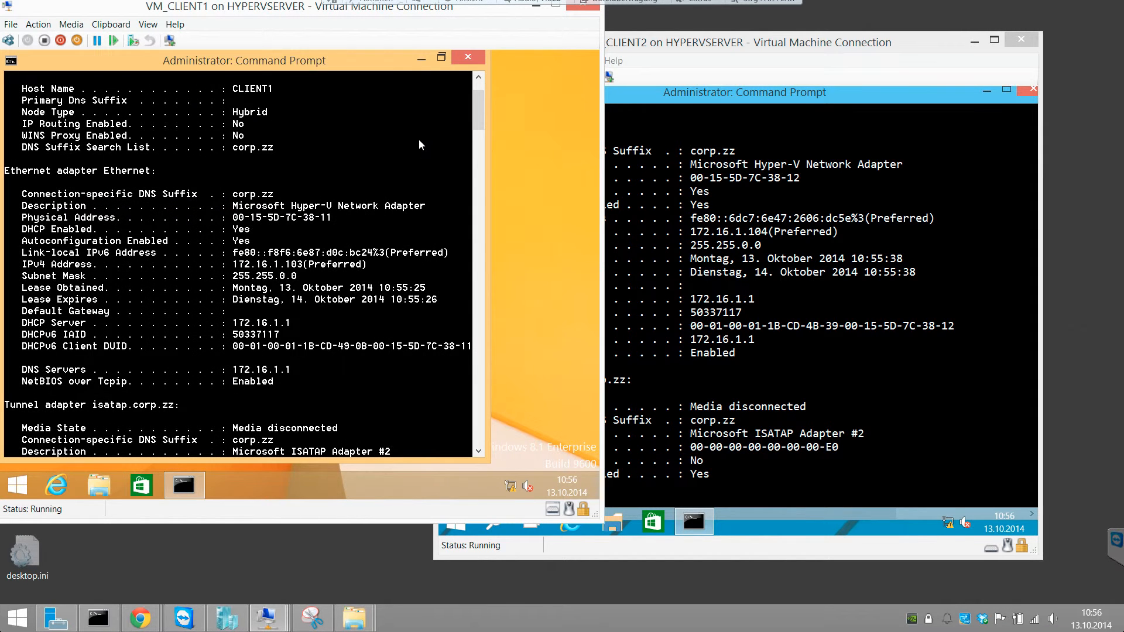
Step: Open the computer name and domain change settings from VM_CLIENT1's System information
{"action": "right_click", "coordinate": [16, 485]}
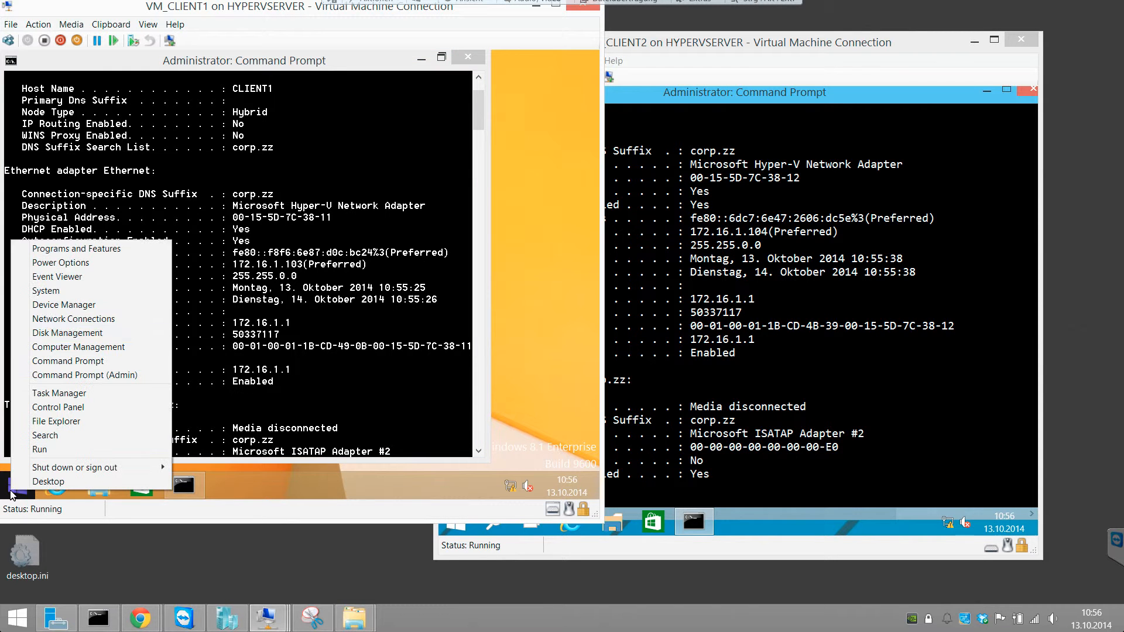
{"action": "left_click", "coordinate": [53, 292]}
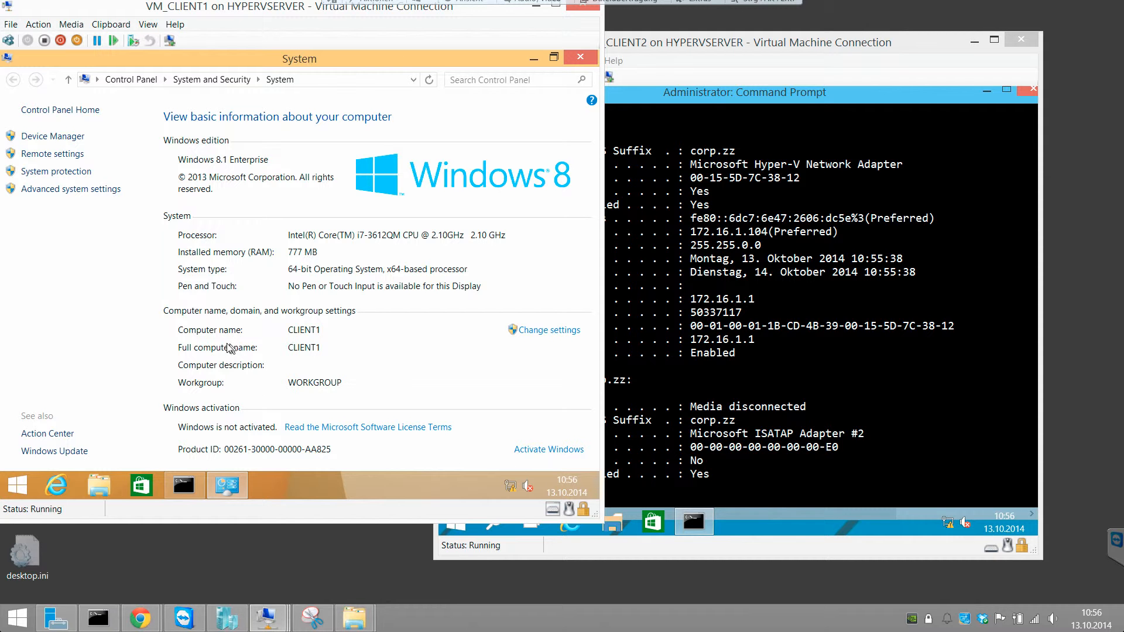
{"action": "left_click", "coordinate": [537, 331]}
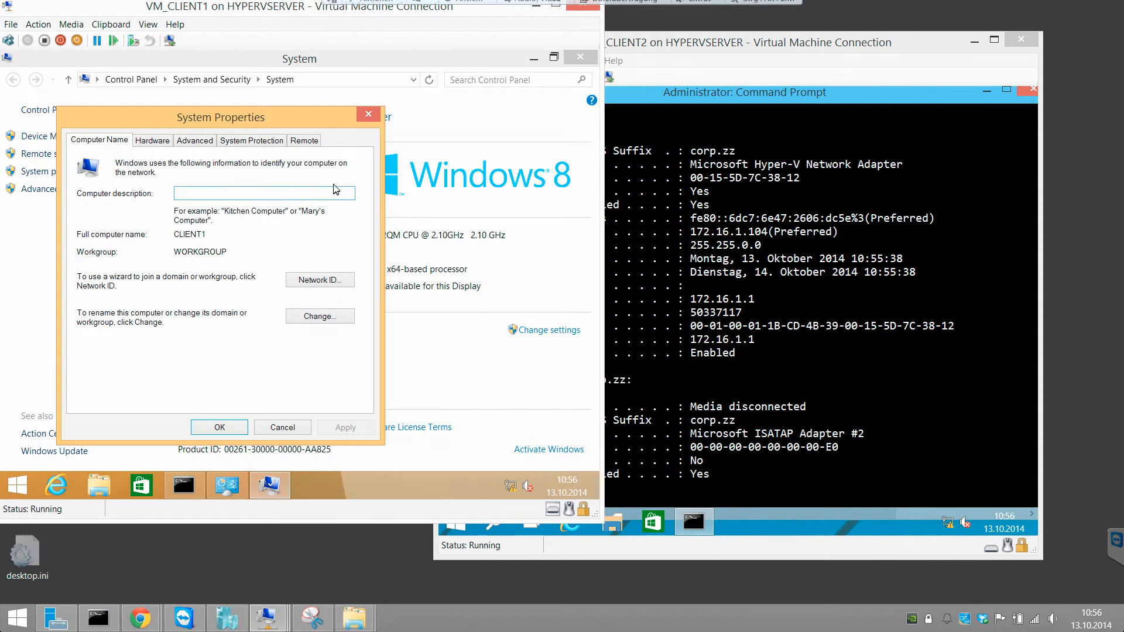
{"action": "left_click", "coordinate": [318, 316]}
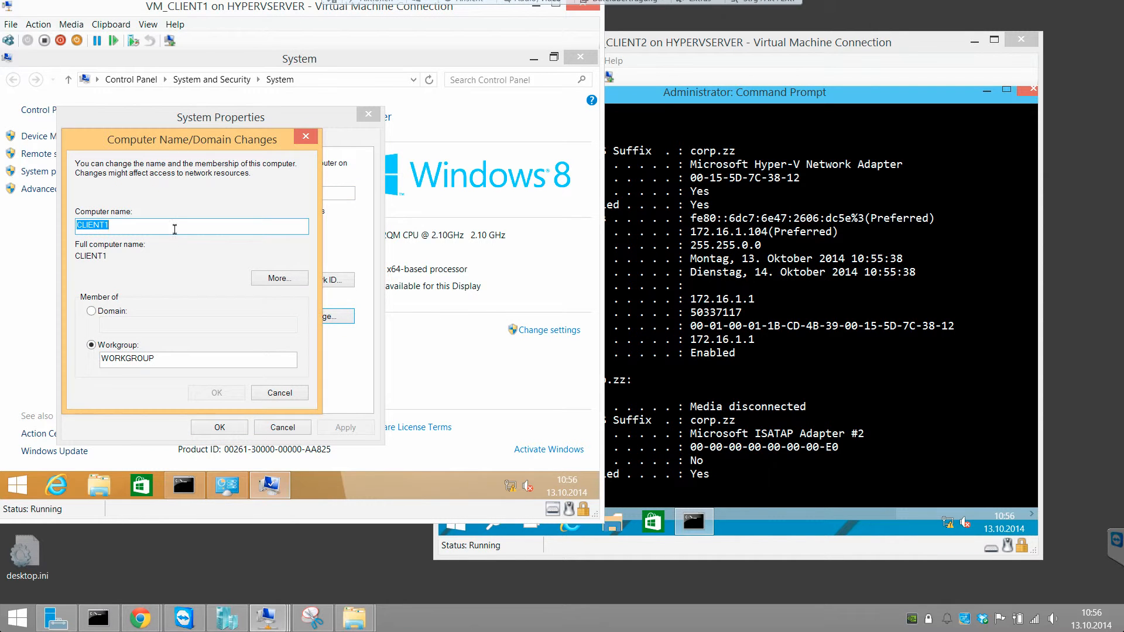
Step: Make CLIENT1 a member of the domain corp.zz and submit the change
{"action": "left_click", "coordinate": [121, 313]}
{"action": "left_click", "coordinate": [126, 326]}
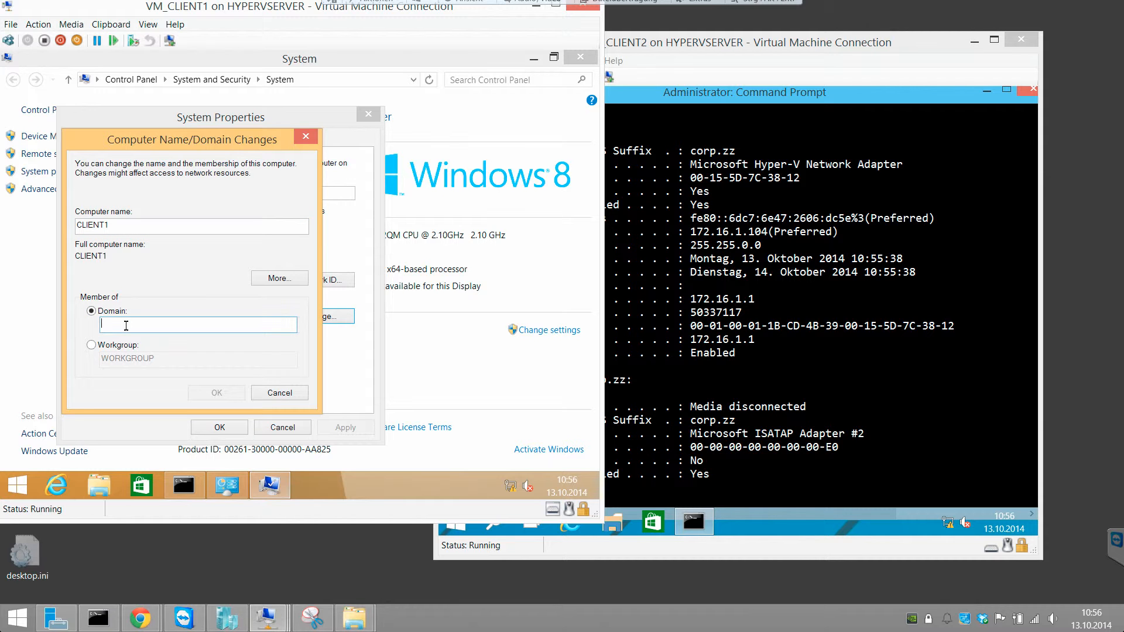
{"action": "type", "text": "corp.zz"}
{"action": "left_click", "coordinate": [230, 391]}
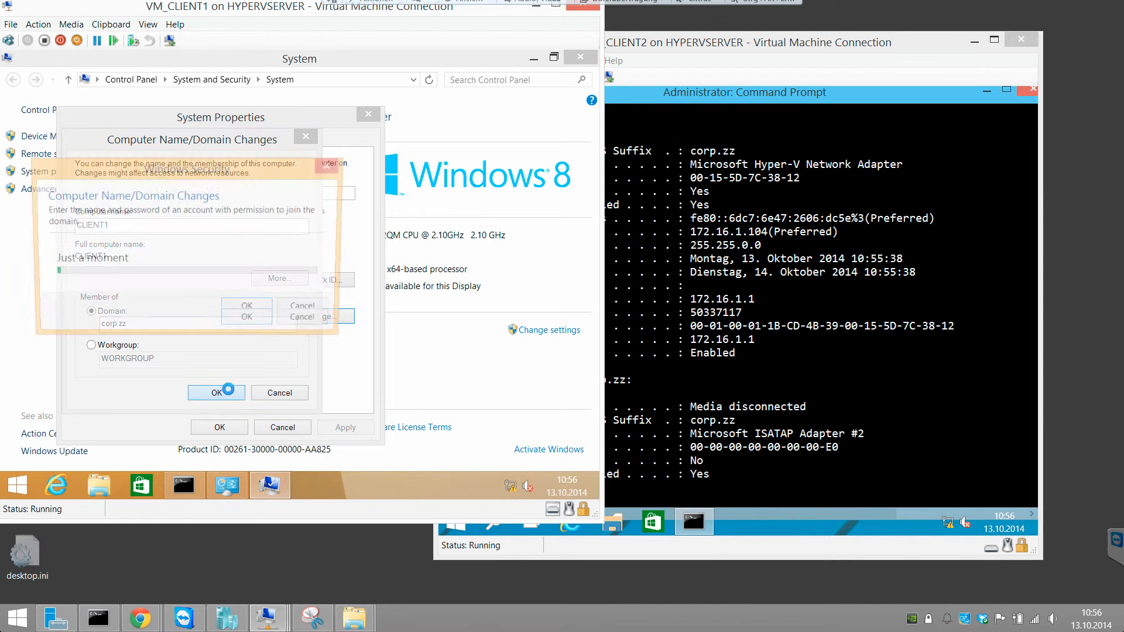
Step: Authorize CLIENT1's domain join with the corp domain account's user name and password
{"action": "left_click", "coordinate": [235, 269]}
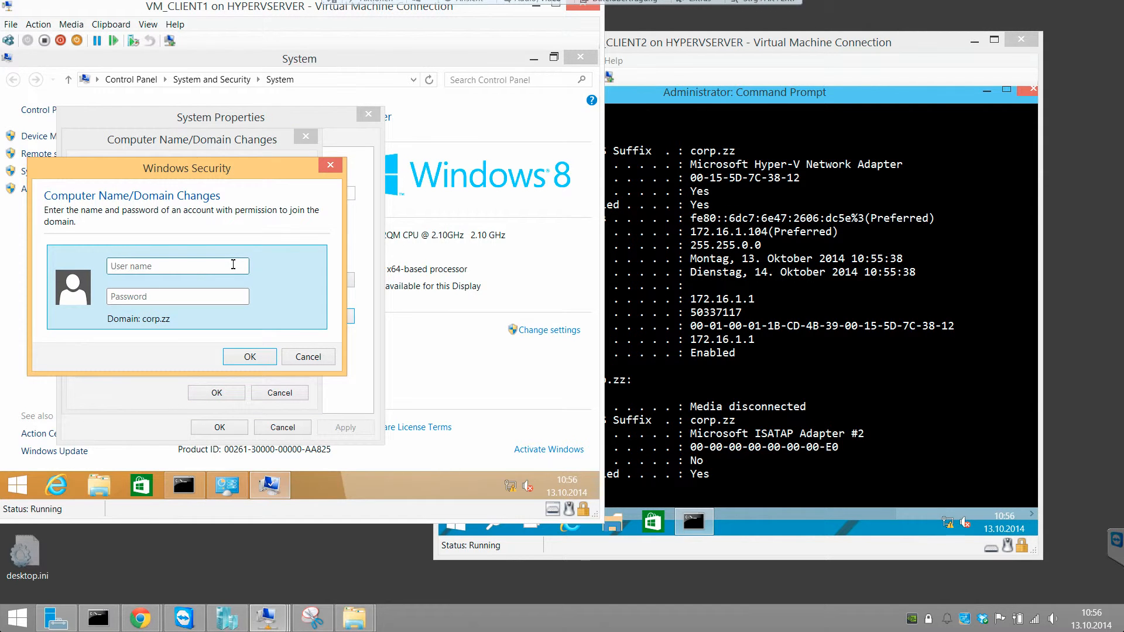
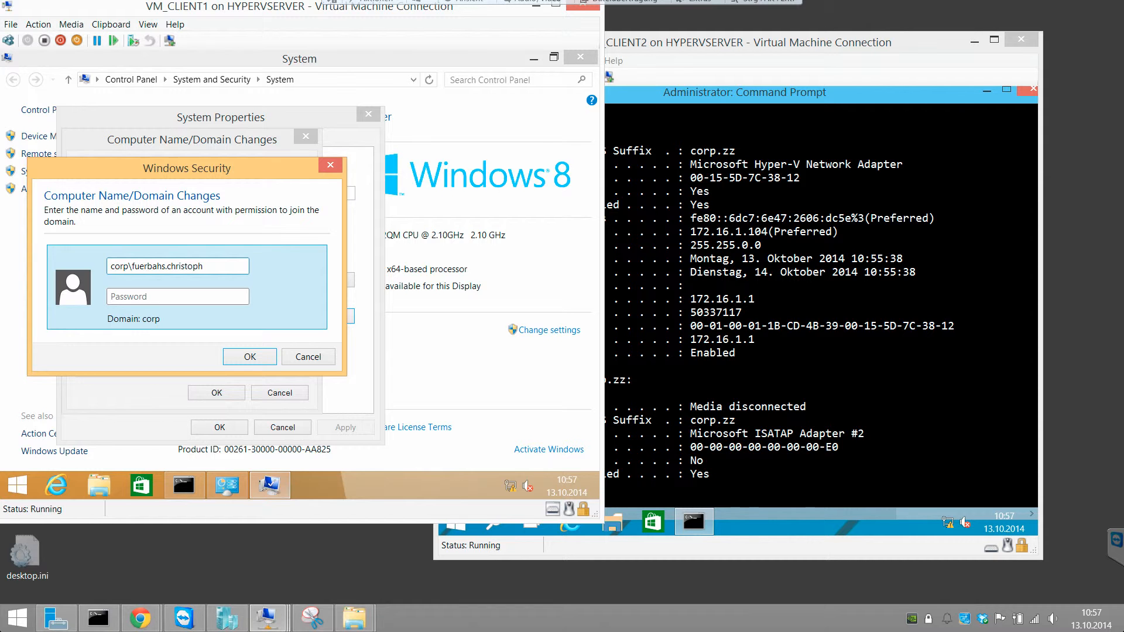
{"action": "type", "text": "••••••••••"}
{"action": "key", "text": "Return"}
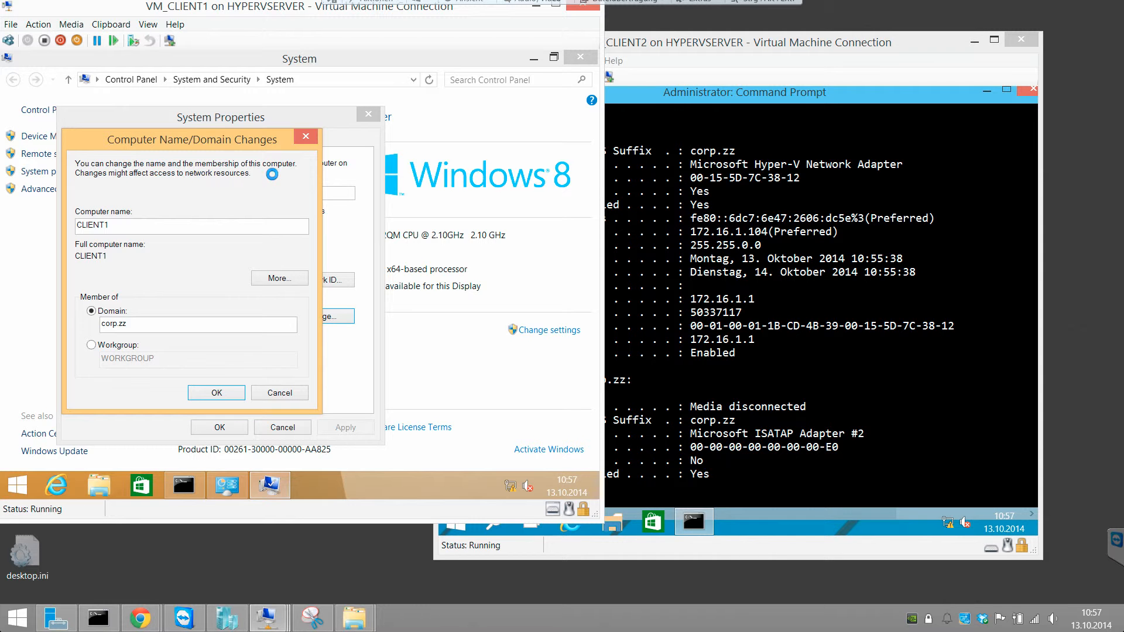
Step: Switch to VM_CLIENT2 and open its computer name and domain change settings from the System information
{"action": "left_click", "coordinate": [835, 259]}
{"action": "right_click", "coordinate": [455, 521]}
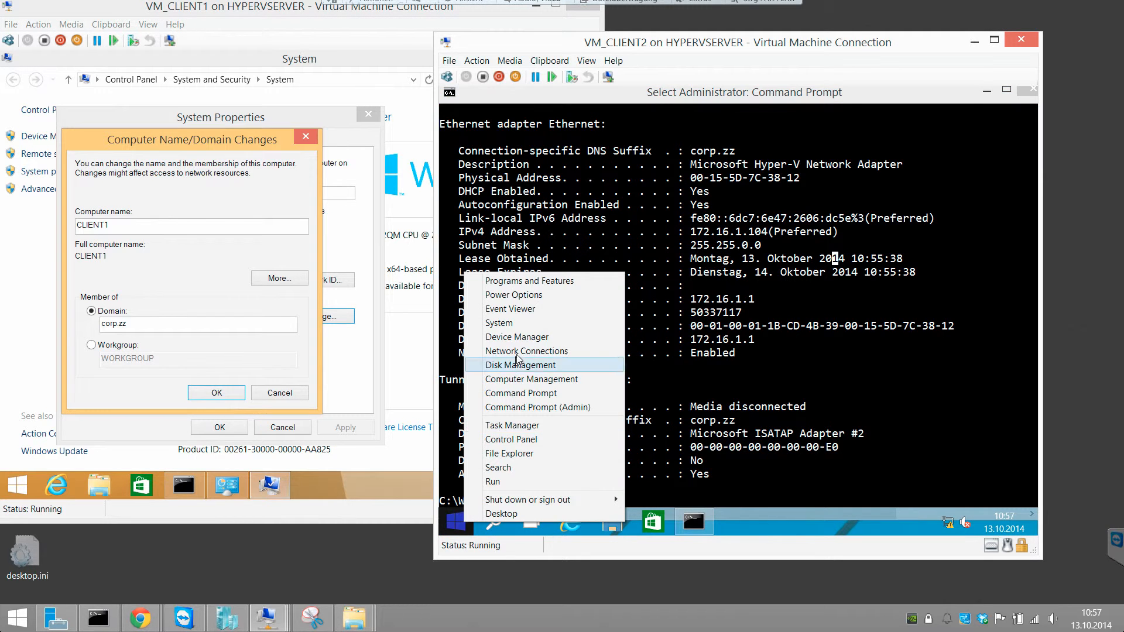
{"action": "left_click", "coordinate": [515, 323]}
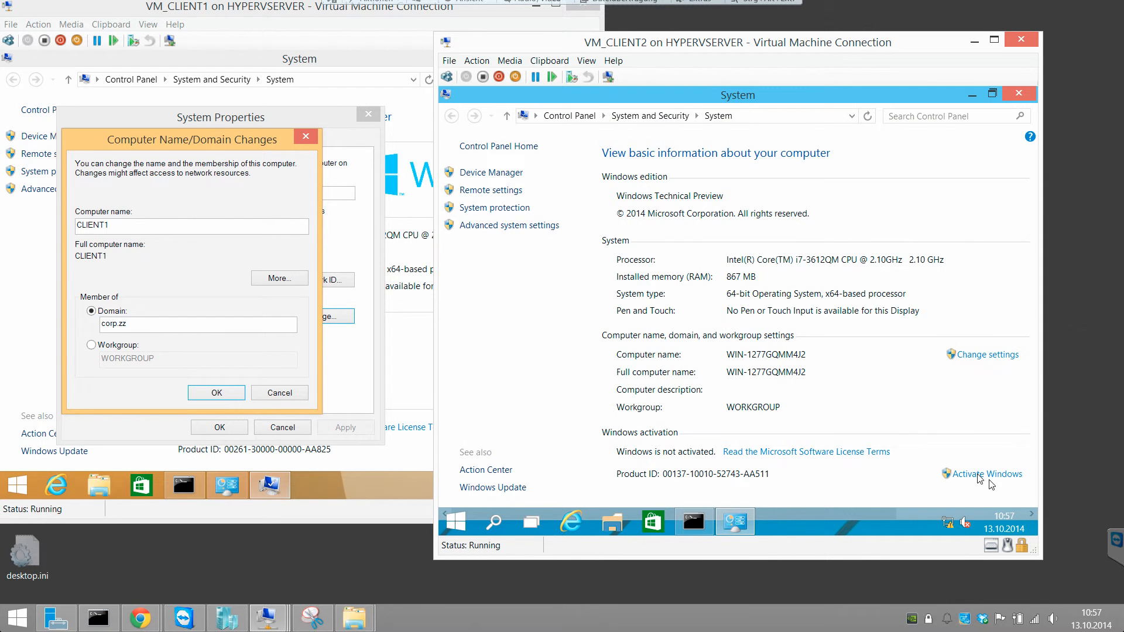
{"action": "left_click", "coordinate": [972, 357]}
{"action": "left_click", "coordinate": [691, 315]}
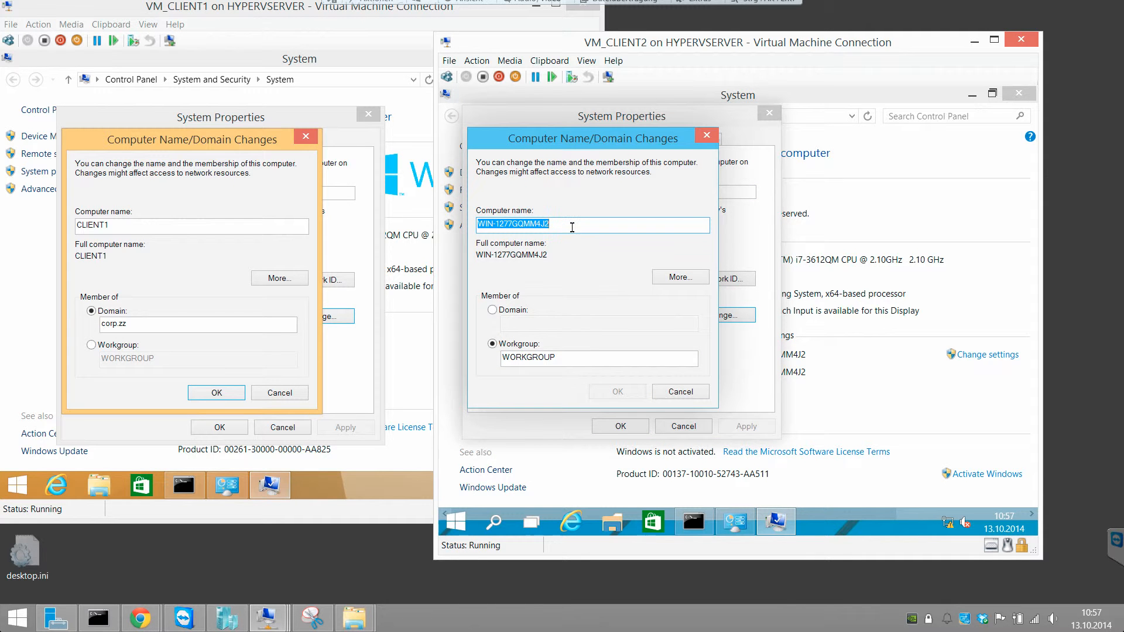
Step: Rename the VM_CLIENT2 computer to CLIENT2, set its domain membership to corp.zz and submit the changes
{"action": "type", "text": "CLIENT2"}
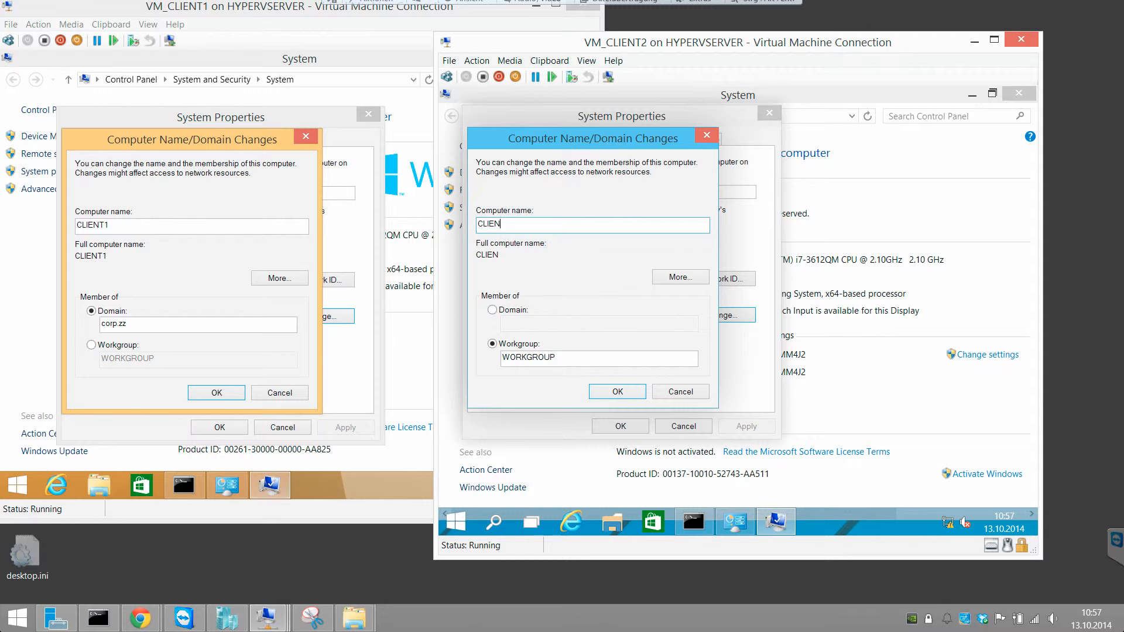
{"action": "left_click", "coordinate": [518, 313]}
{"action": "left_click", "coordinate": [508, 323]}
{"action": "type", "text": "corp.zz"}
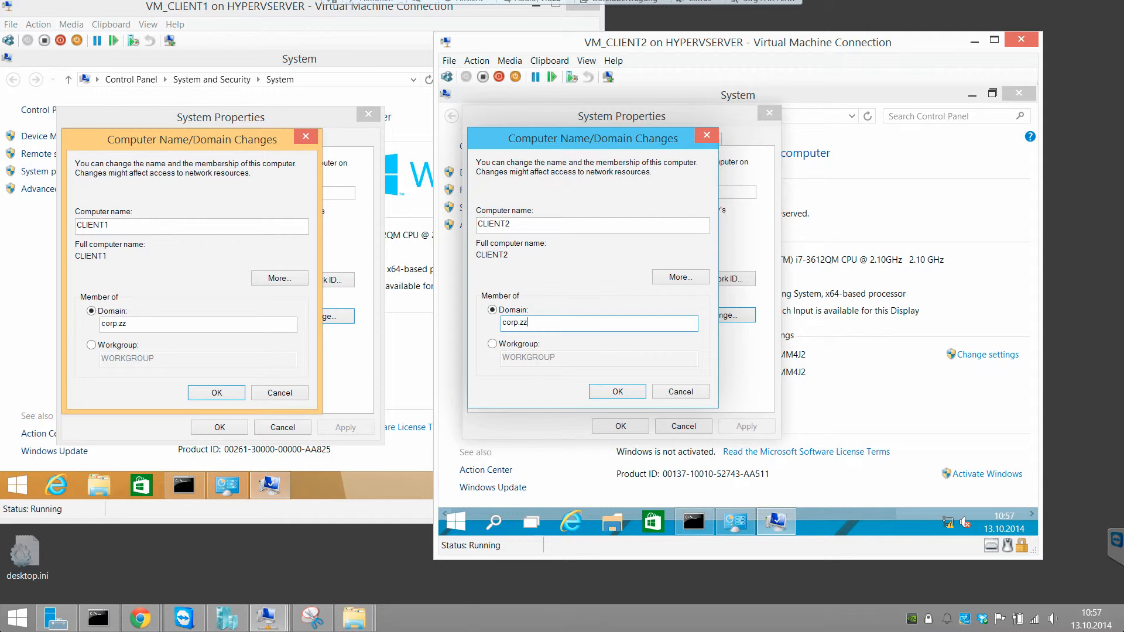
{"action": "key", "text": "Return"}
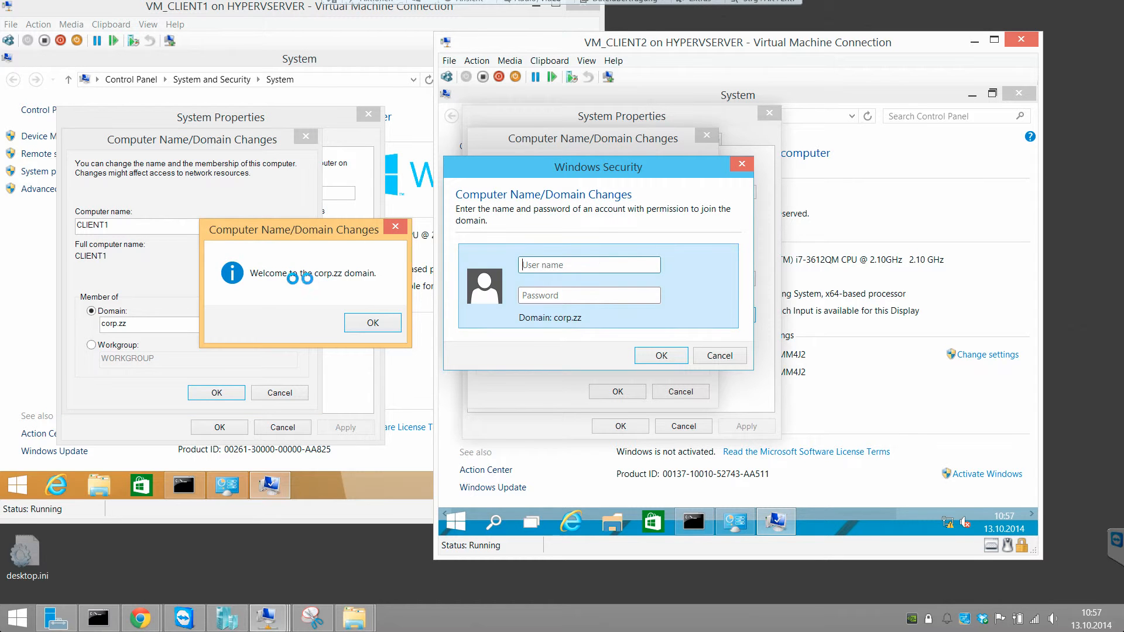
Step: Acknowledge the domain welcome and restart notices in VM_CLIENT1, close System Properties and restart the machine
{"action": "left_click", "coordinate": [357, 296]}
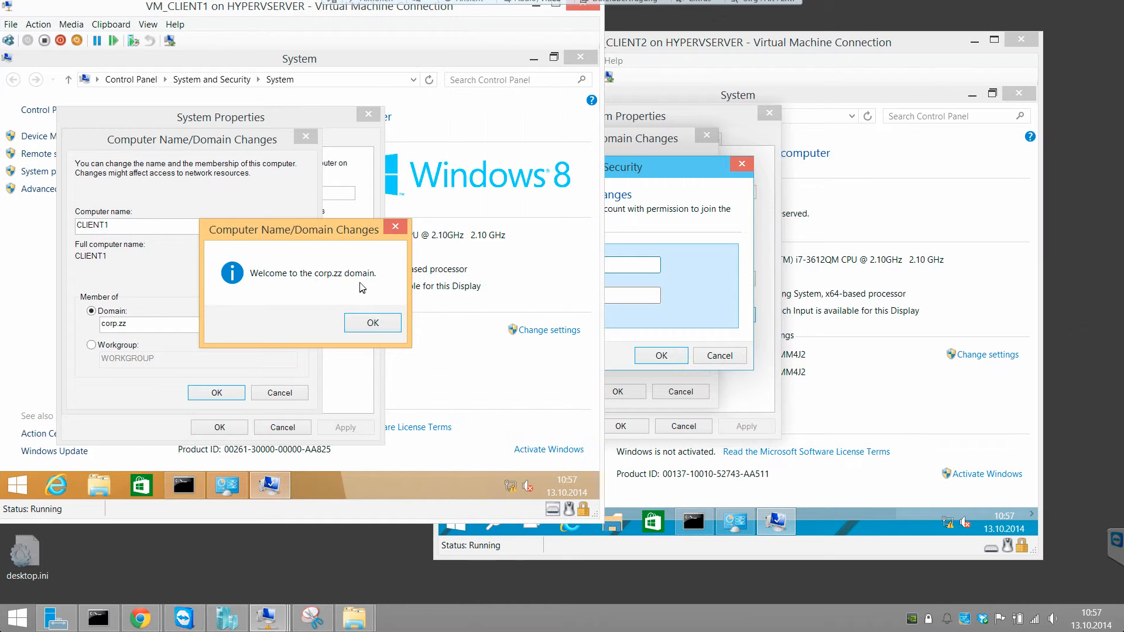
{"action": "left_click", "coordinate": [373, 326]}
{"action": "left_click", "coordinate": [393, 288]}
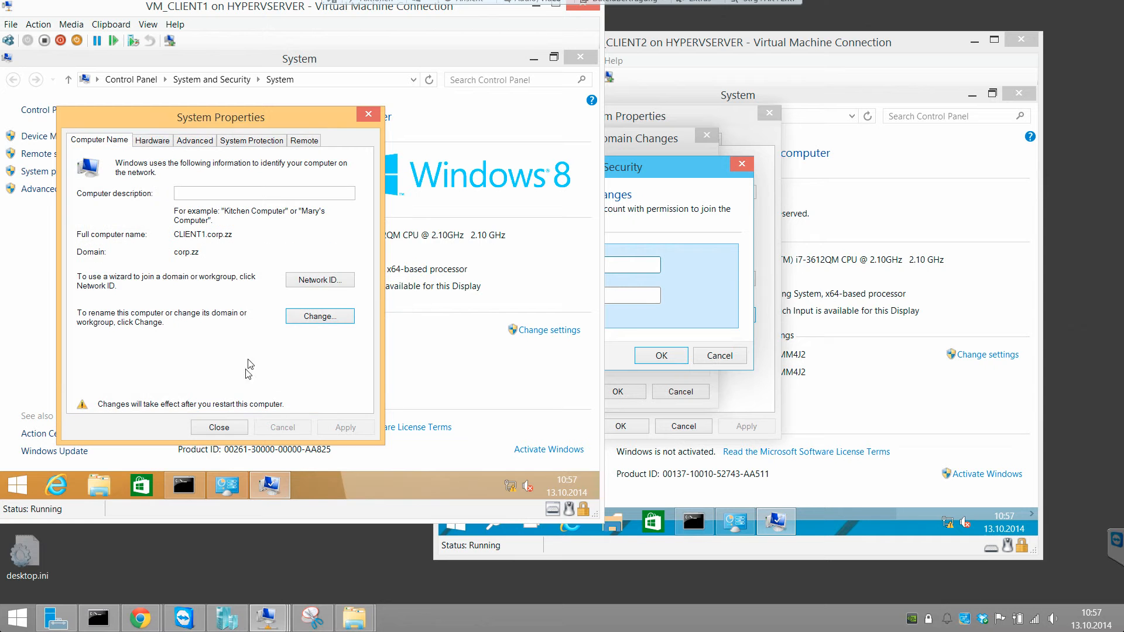
{"action": "left_click", "coordinate": [219, 428]}
{"action": "left_click", "coordinate": [313, 281]}
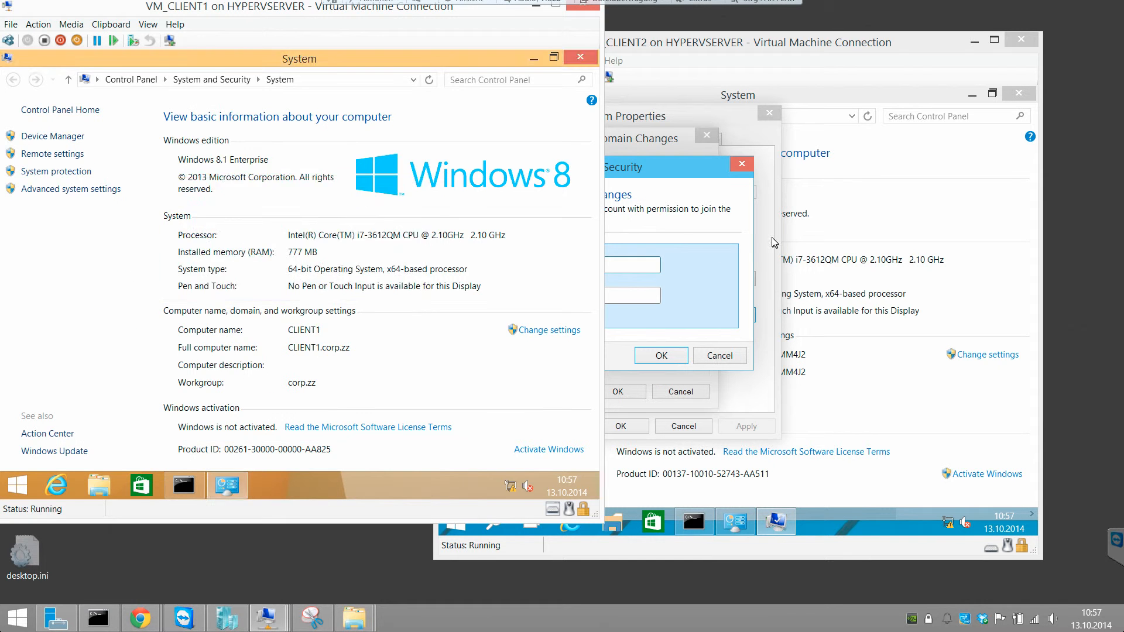
Step: Authorize CLIENT2's domain join with the corp\administrator account and its password
{"action": "left_click", "coordinate": [609, 266]}
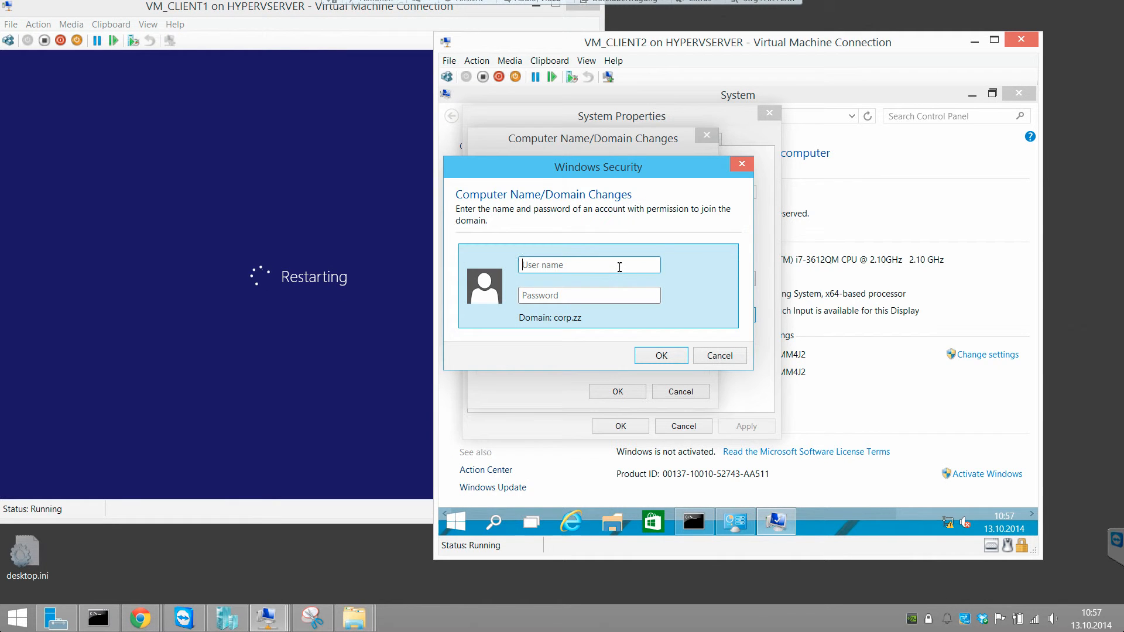
{"action": "type", "text": "corp"}
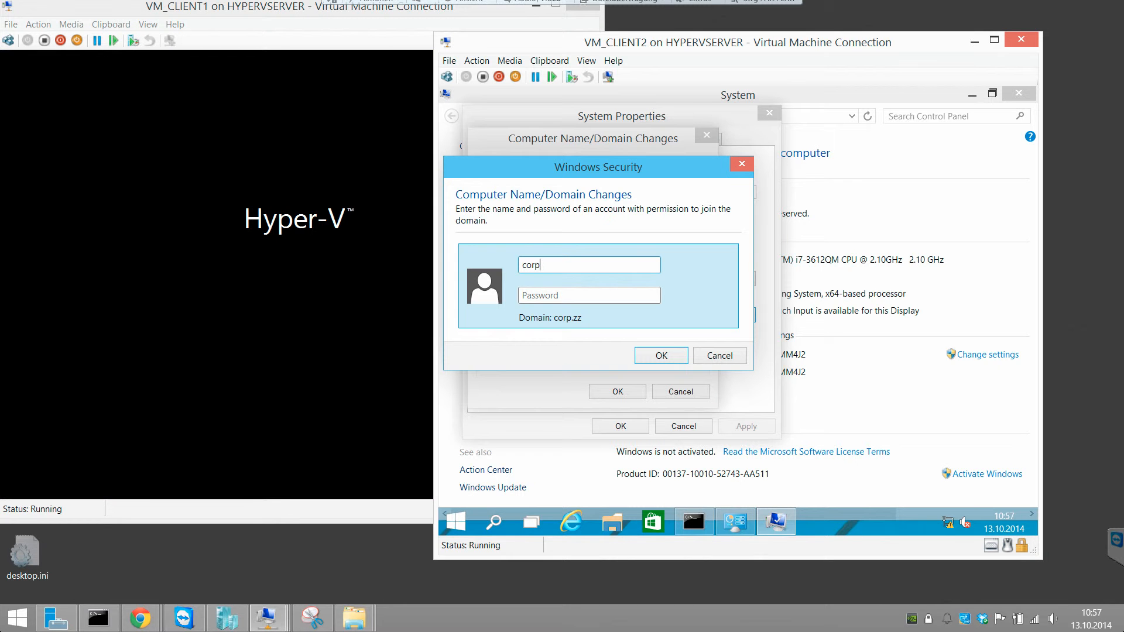
{"action": "type", "text": "\\administrator"}
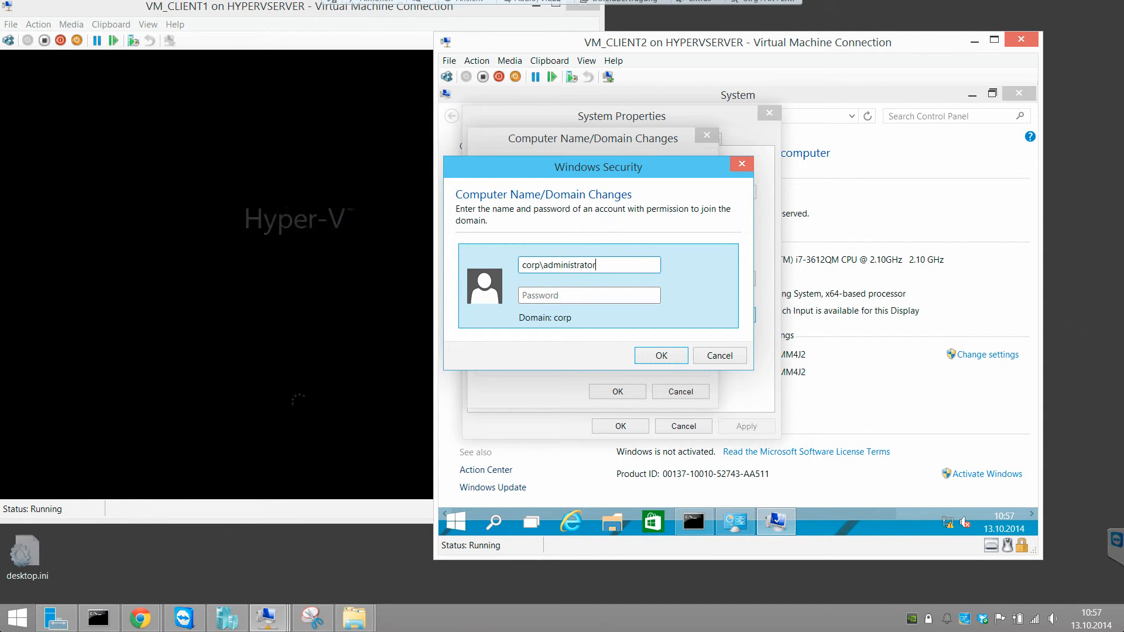
{"action": "type", "text": "Pa•••••••"}
{"action": "key", "text": "Return"}
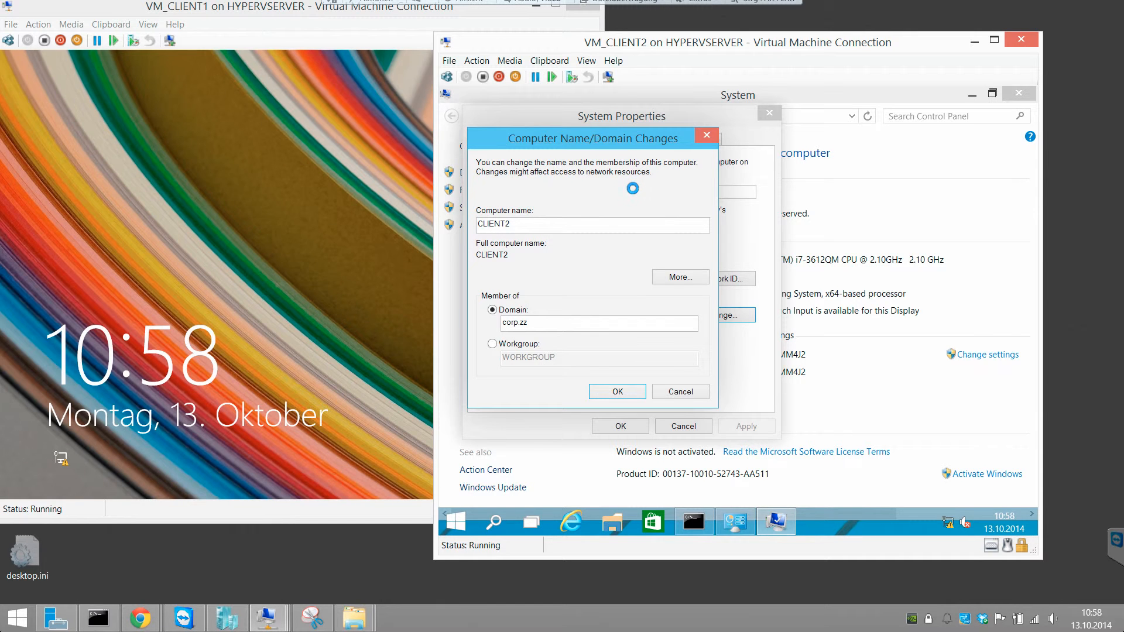
Step: Open the Other user sign-in on VM_CLIENT1 and show the help on signing in to another domain
{"action": "left_click", "coordinate": [229, 91]}
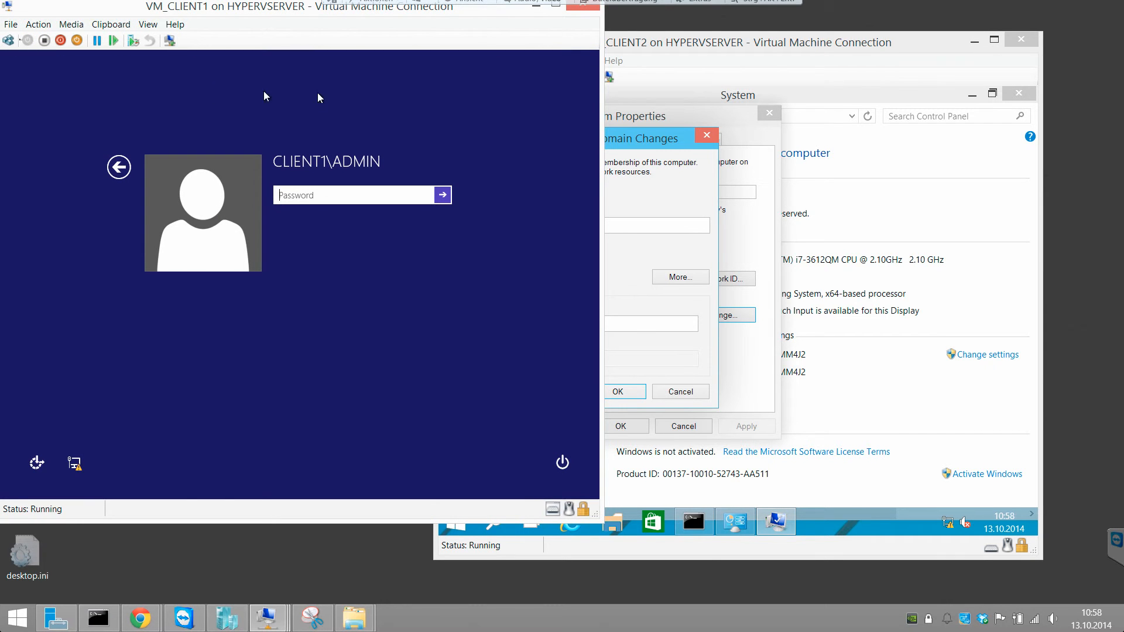
{"action": "left_click_drag", "start_coordinate": [641, 45], "coordinate": [787, 62]}
{"action": "left_click", "coordinate": [357, 164]}
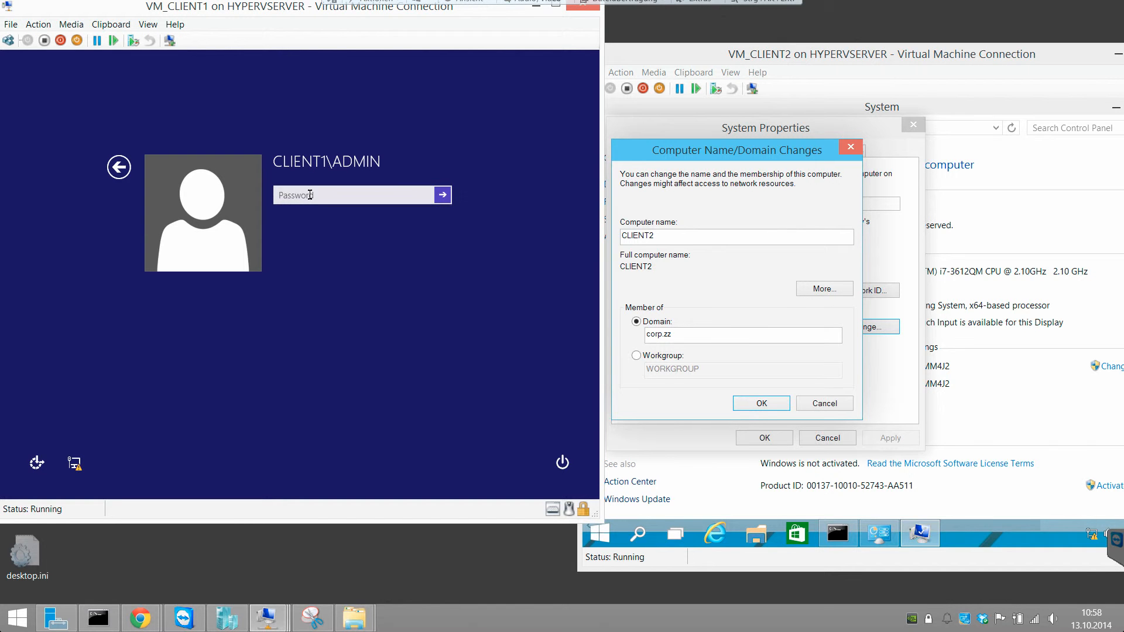
{"action": "left_click", "coordinate": [118, 167]}
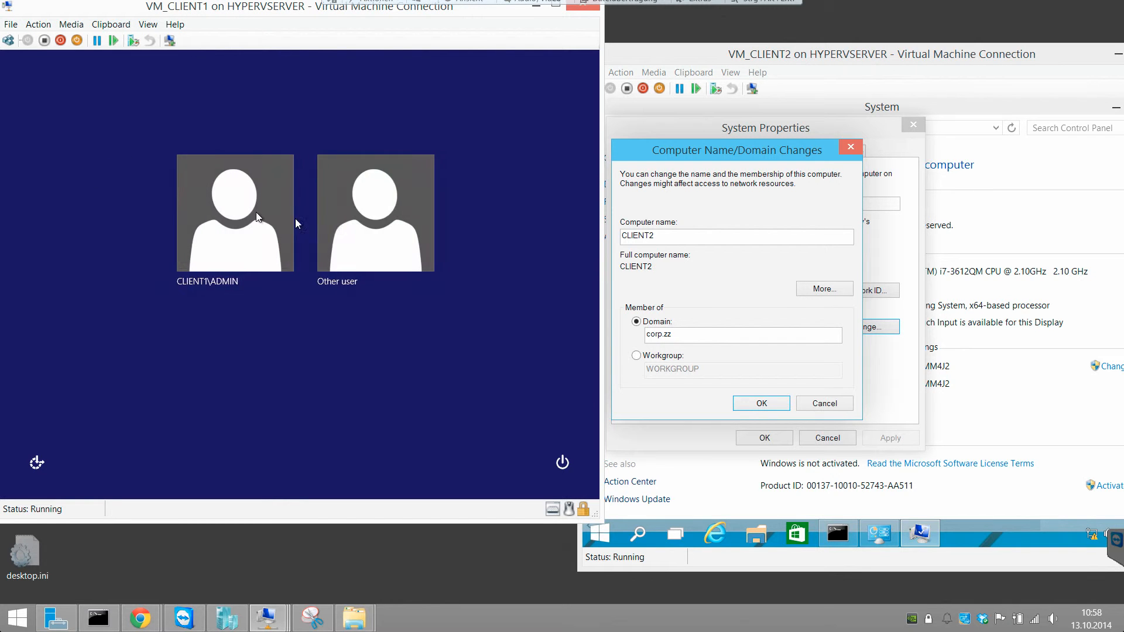
{"action": "left_click", "coordinate": [333, 225]}
{"action": "left_click", "coordinate": [313, 196]}
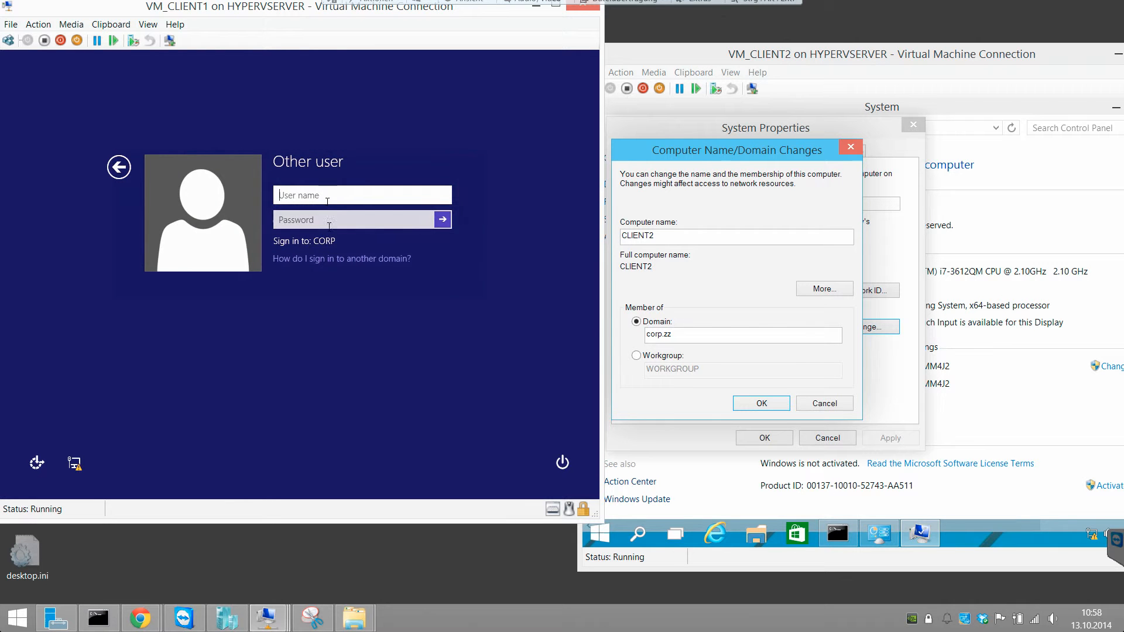
{"action": "left_click", "coordinate": [322, 259]}
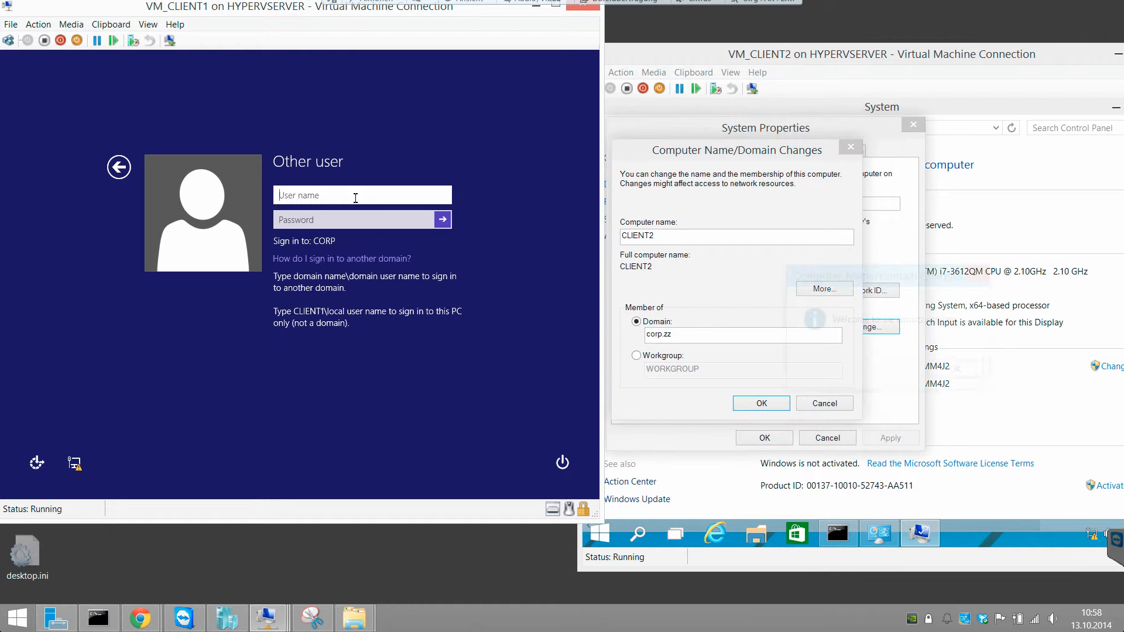
Step: Sign in to VM_CLIENT1 with the local ADMIN account, using the .\ prefix instead of the domain
{"action": "type", "text": "."}
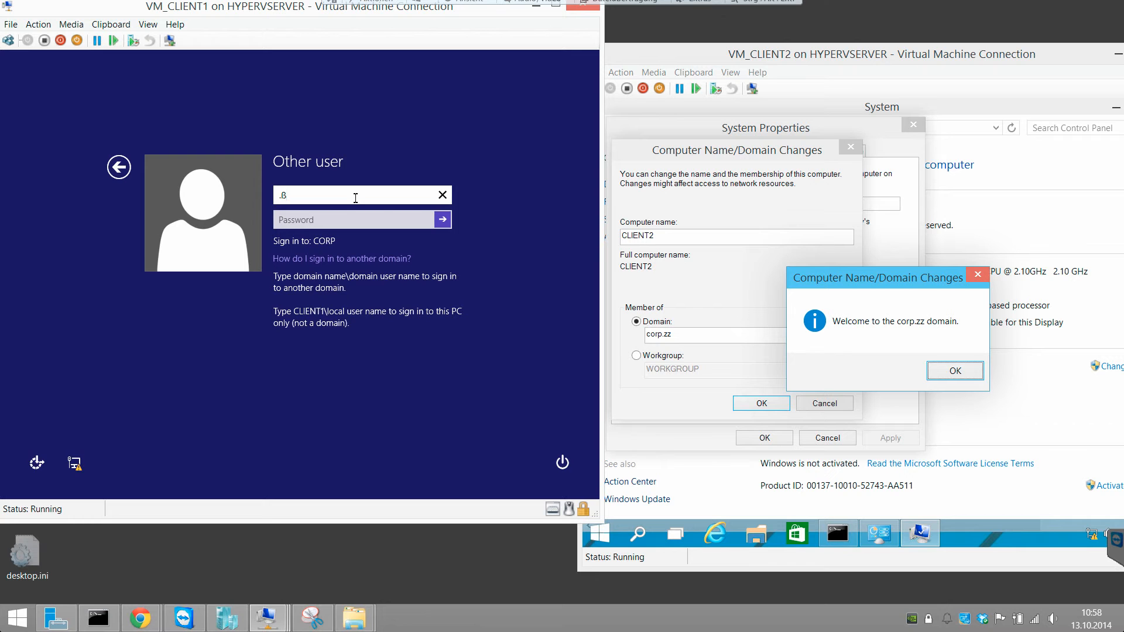
{"action": "type", "text": "ß"}
{"action": "key", "text": "BackSpace"}
{"action": "type", "text": "\\admin"}
{"action": "key", "text": "Return"}
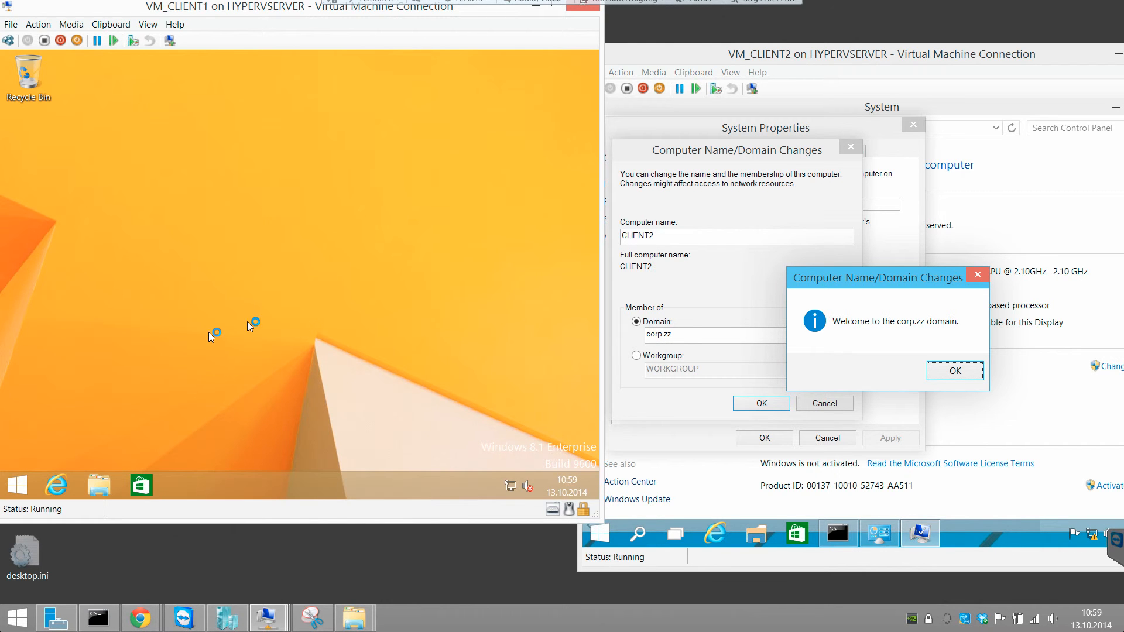
Step: Open an administrator Command Prompt in VM_CLIENT1 and run whoami -all to list the signed-in account's details
{"action": "right_click", "coordinate": [18, 484]}
{"action": "left_click", "coordinate": [85, 371]}
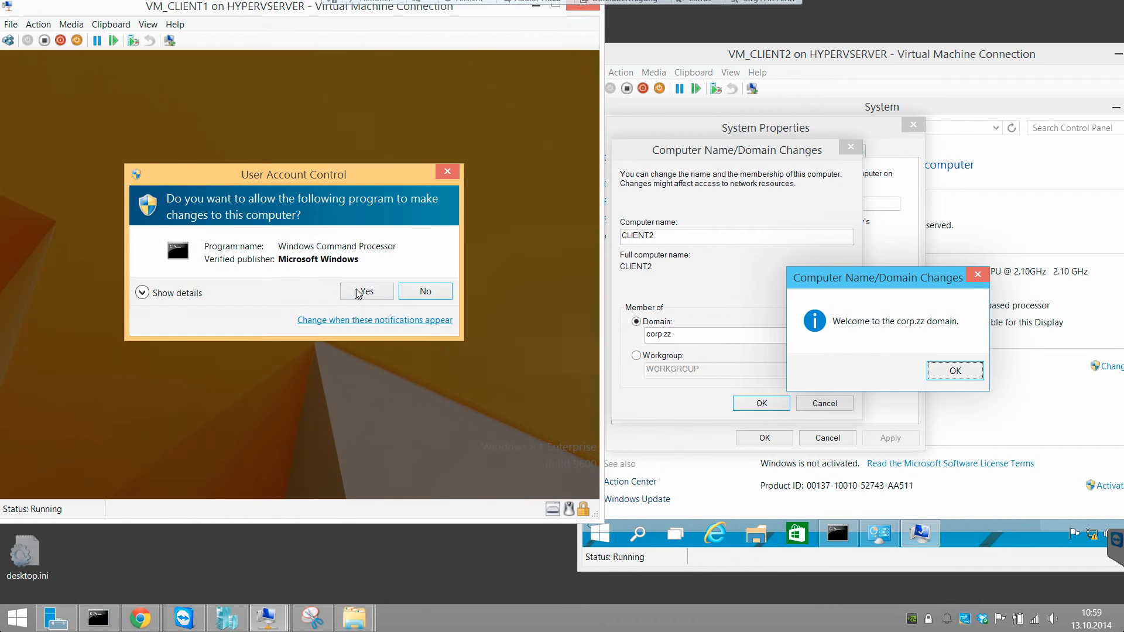
{"action": "left_click", "coordinate": [357, 291]}
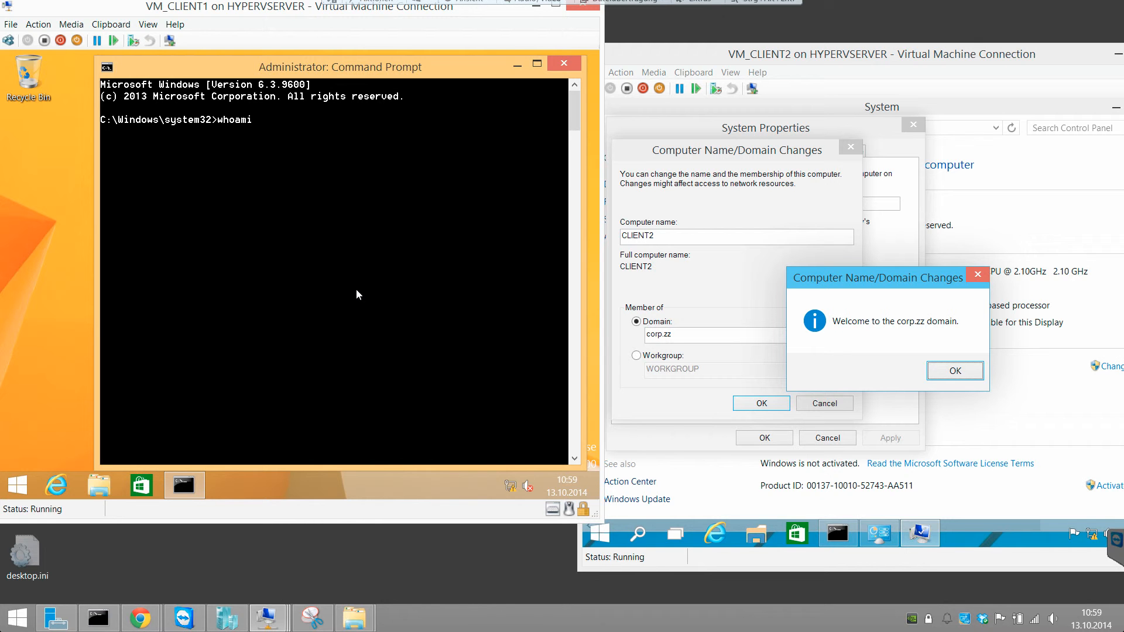
{"action": "type", "text": "whoami -all"}
{"action": "key", "text": "Return"}
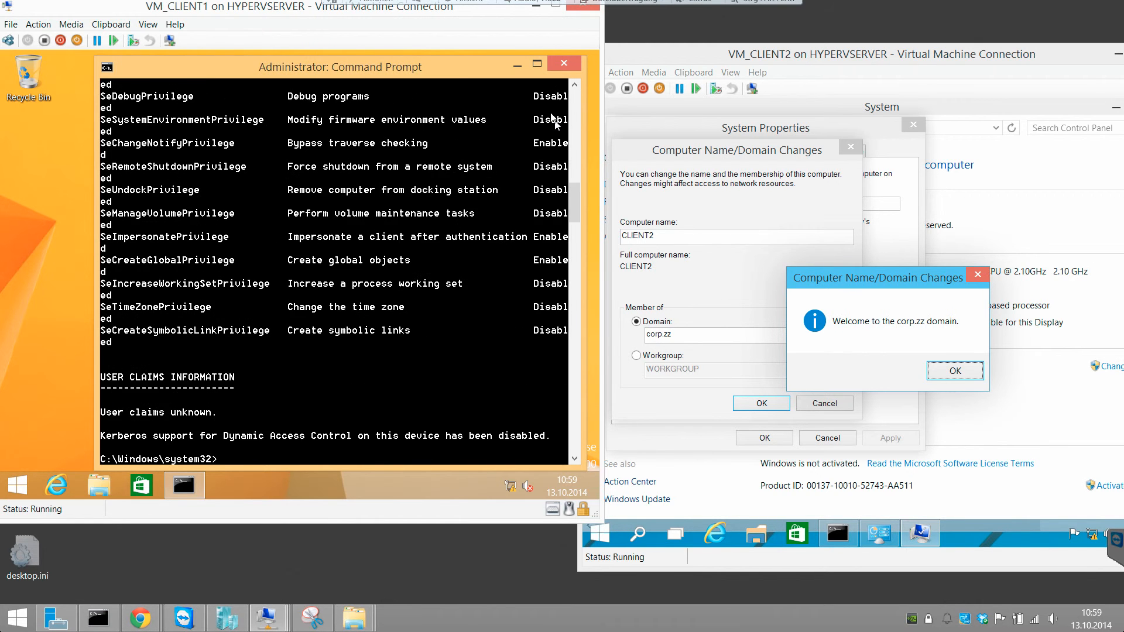
{"action": "left_click_drag", "start_coordinate": [535, 64], "coordinate": [439, 58]}
Step: Acknowledge the domain welcome and restart notices in VM_CLIENT2, close System Properties and restart the machine
{"action": "left_click", "coordinate": [950, 370]}
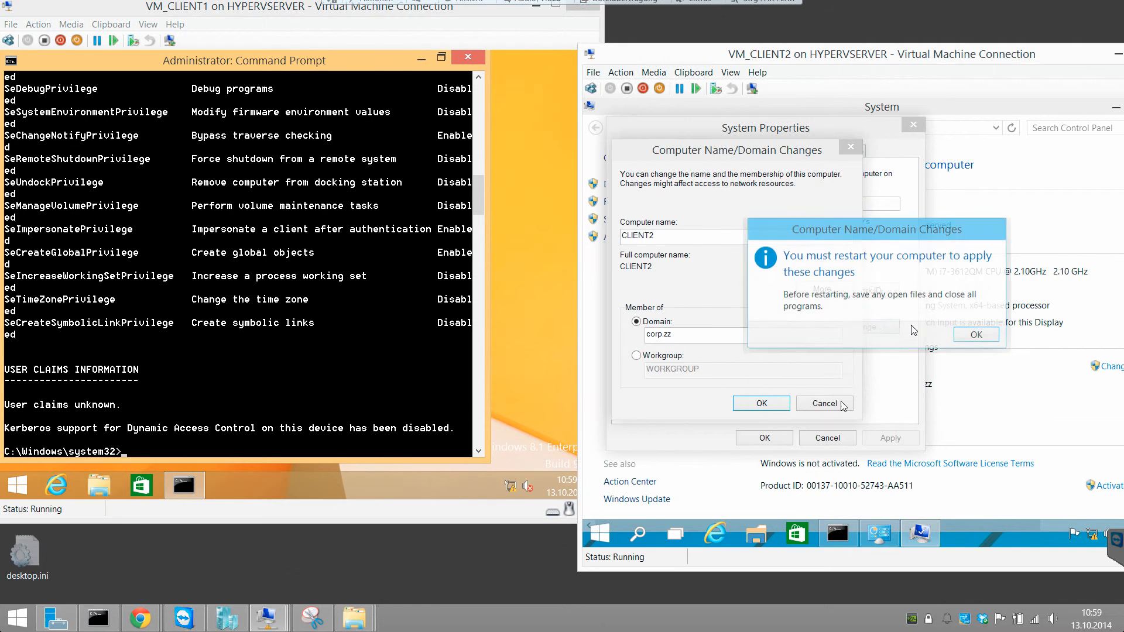
{"action": "left_click", "coordinate": [960, 337]}
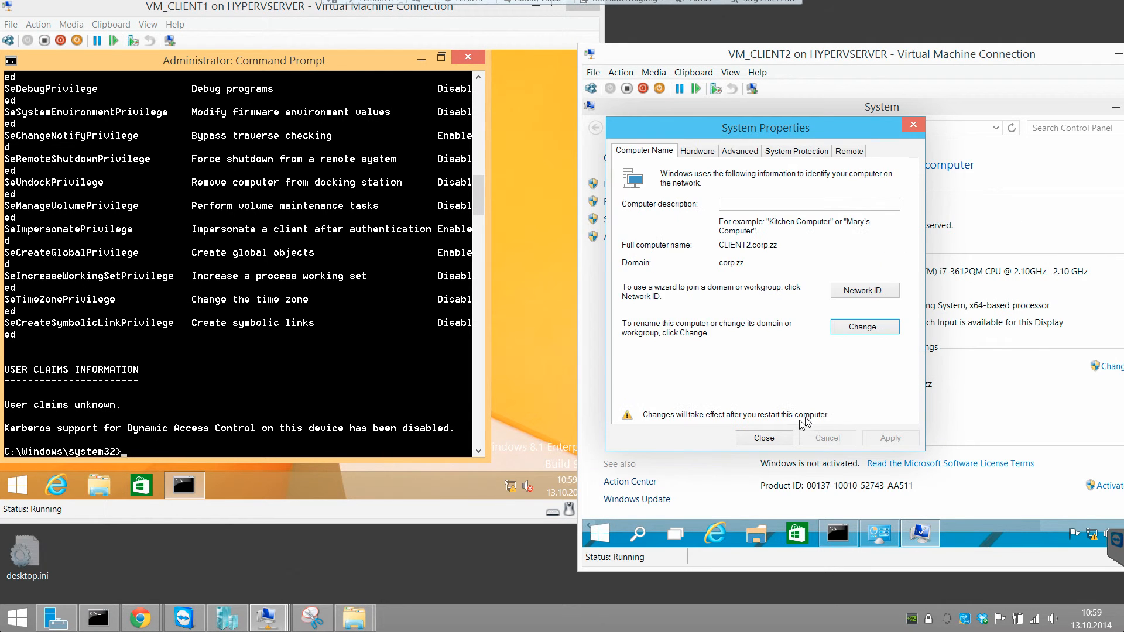
{"action": "left_click", "coordinate": [785, 438]}
{"action": "left_click", "coordinate": [896, 329]}
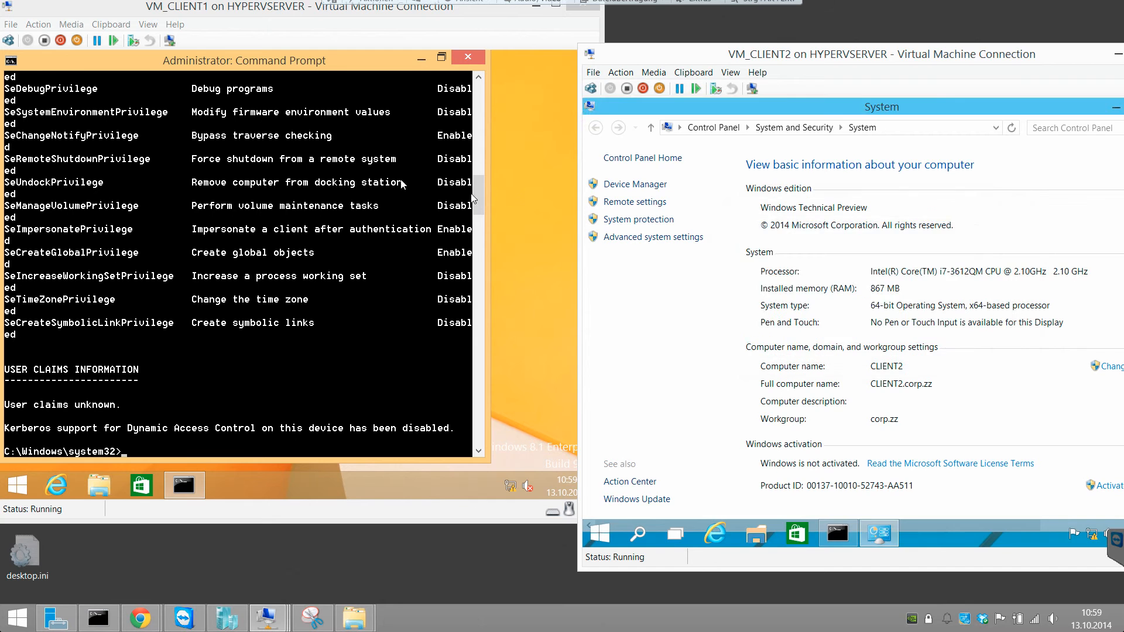
Step: Review the user name and group information in VM_CLIENT1's whoami output
{"action": "left_click", "coordinate": [429, 182]}
{"action": "scroll", "coordinate": [356, 182], "scroll_direction": "up", "scroll_amount": 6}
{"action": "scroll", "coordinate": [349, 178], "scroll_direction": "up", "scroll_amount": 20}
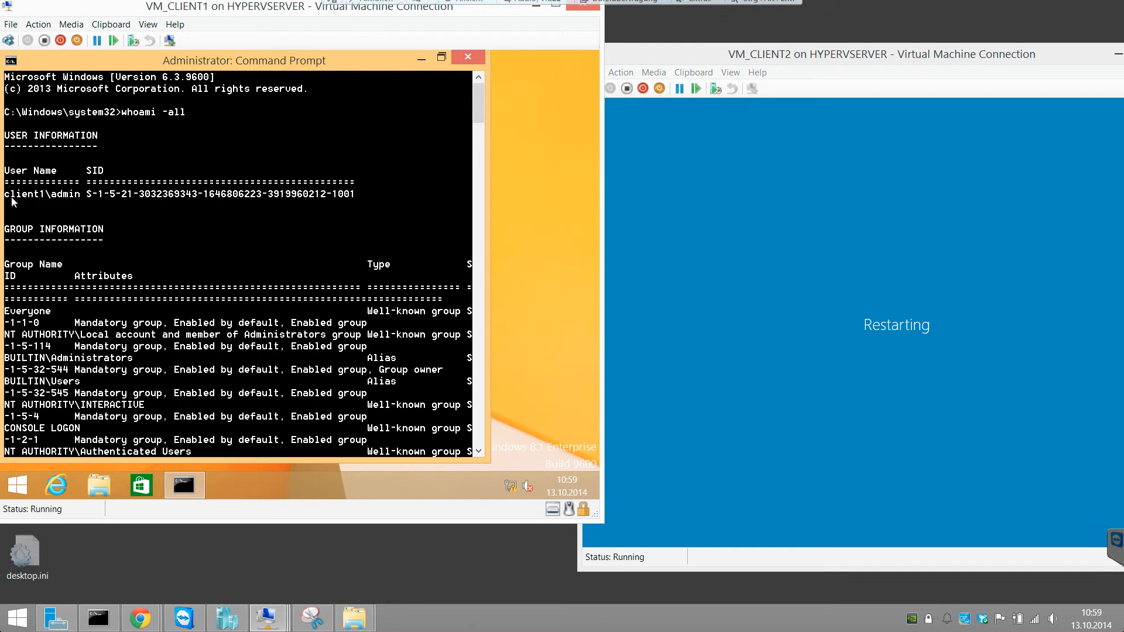
{"action": "scroll", "coordinate": [82, 199], "scroll_direction": "down", "scroll_amount": 15}
{"action": "scroll", "coordinate": [96, 391], "scroll_direction": "down", "scroll_amount": 14}
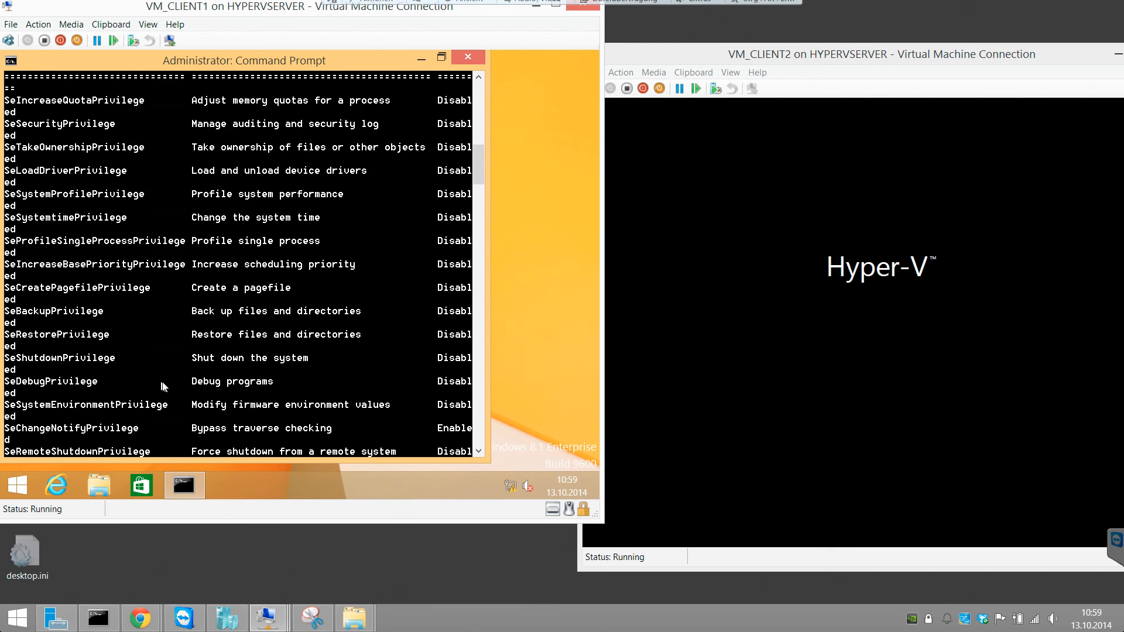
Step: Launch lusrmgr.msc from the Command Prompt, inspect the local ADMIN user's membership and profile properties, and close the console
{"action": "type", "text": "lusrmgr.msc"}
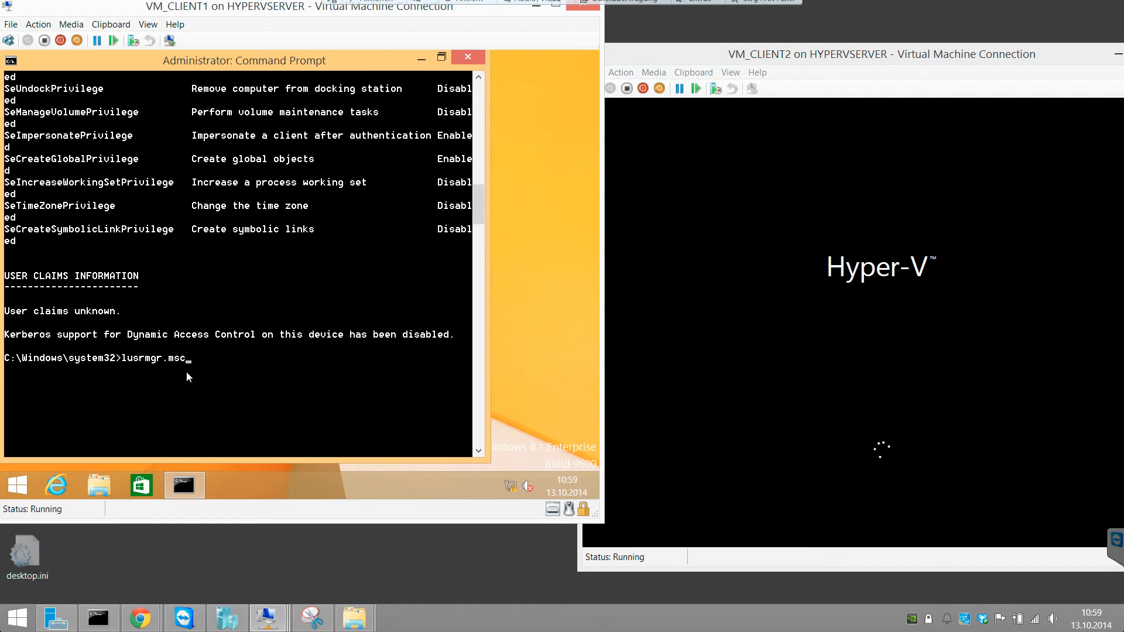
{"action": "key", "text": "Return"}
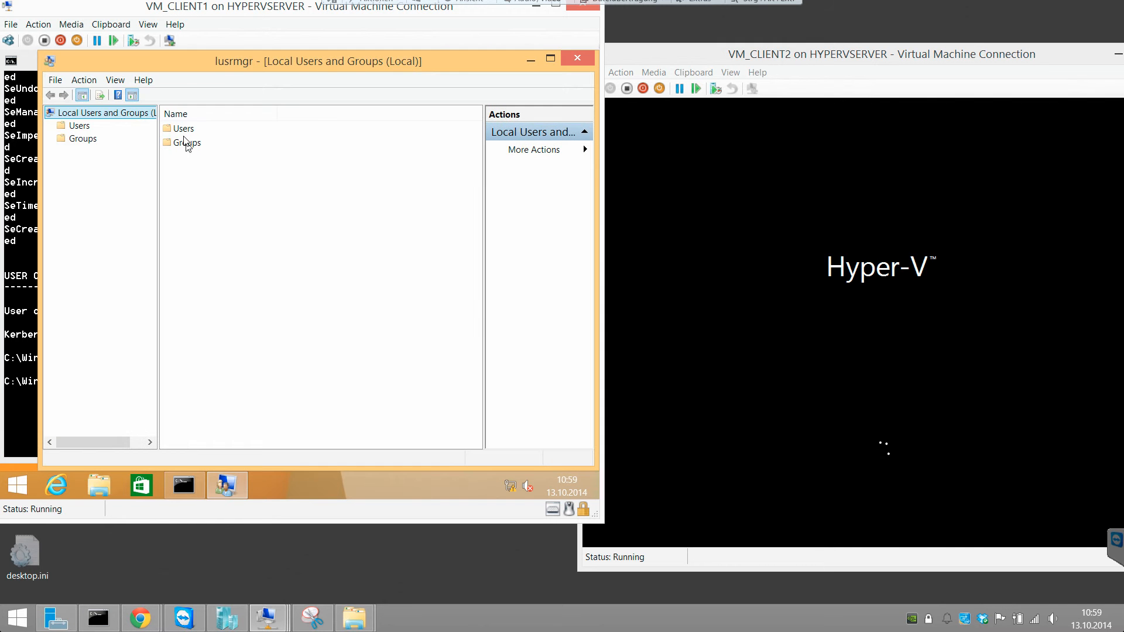
{"action": "double_click", "coordinate": [186, 130]}
{"action": "left_click", "coordinate": [208, 130]}
{"action": "double_click", "coordinate": [209, 130]}
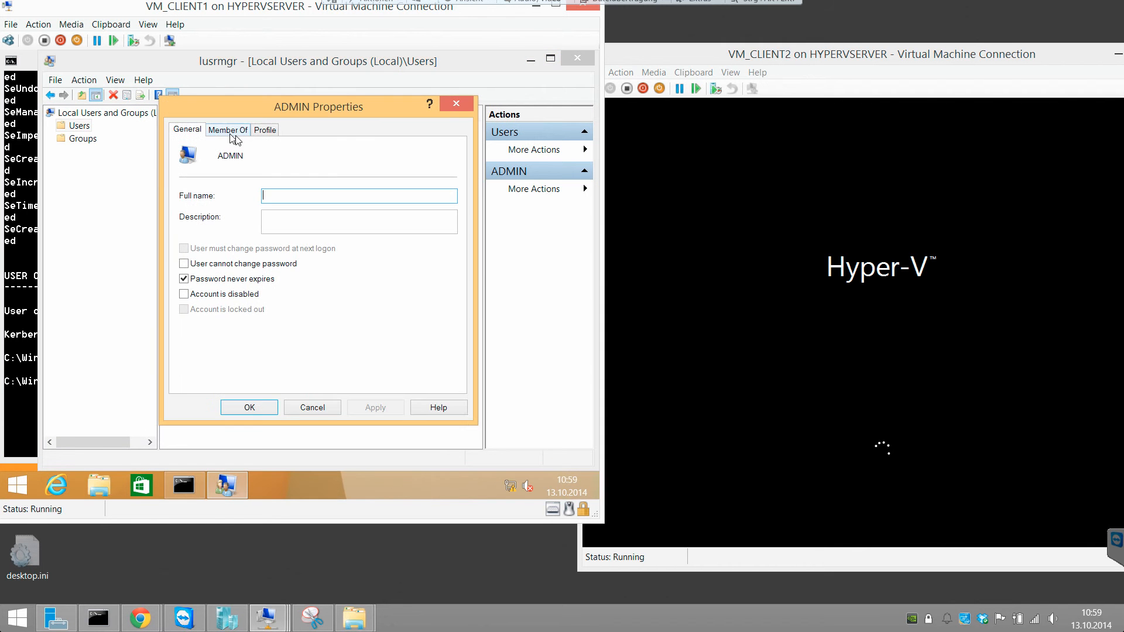
{"action": "left_click", "coordinate": [228, 129]}
{"action": "left_click", "coordinate": [265, 129]}
{"action": "left_click", "coordinate": [310, 407]}
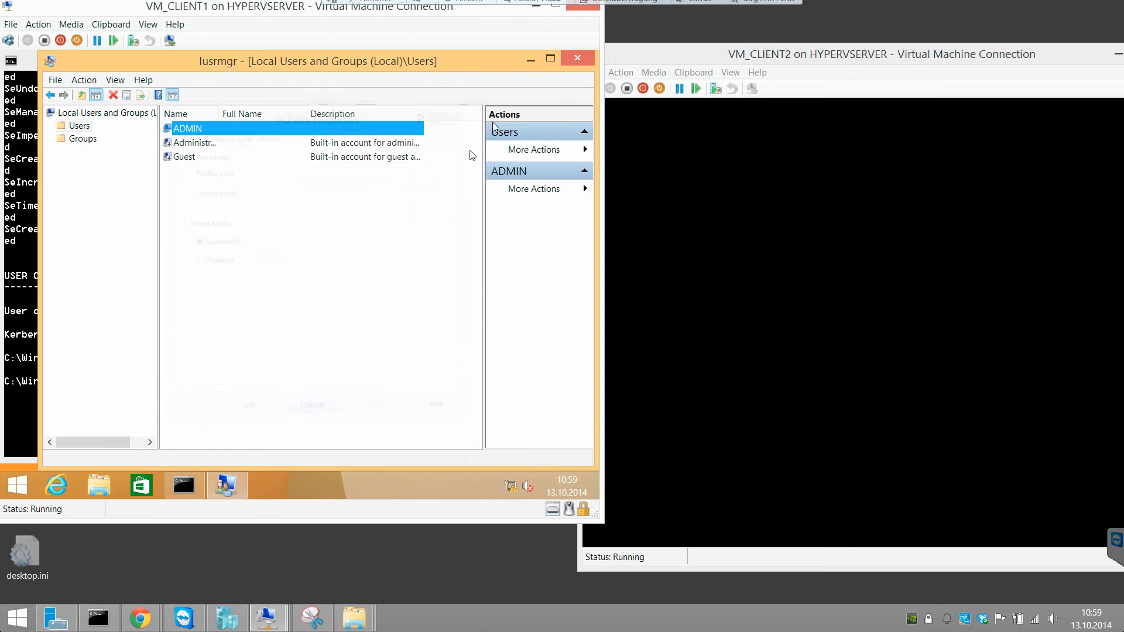
{"action": "left_click", "coordinate": [574, 57]}
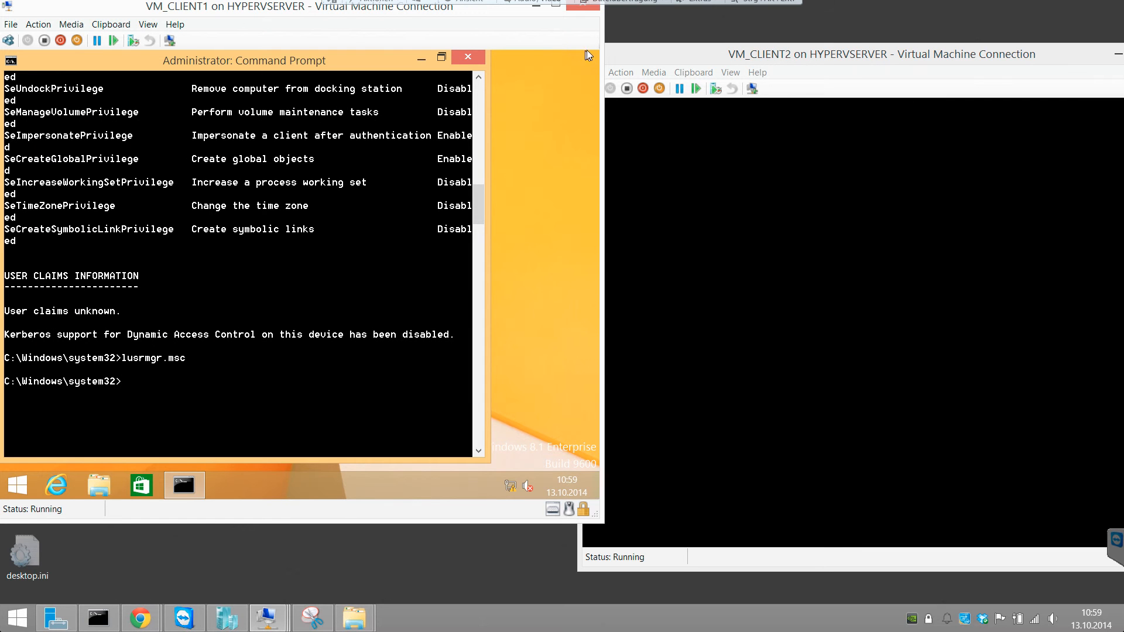
Step: Sign the local ADMIN account out of VM_CLIENT1 from the Start screen
{"action": "mouse_move", "coordinate": [599, 51]}
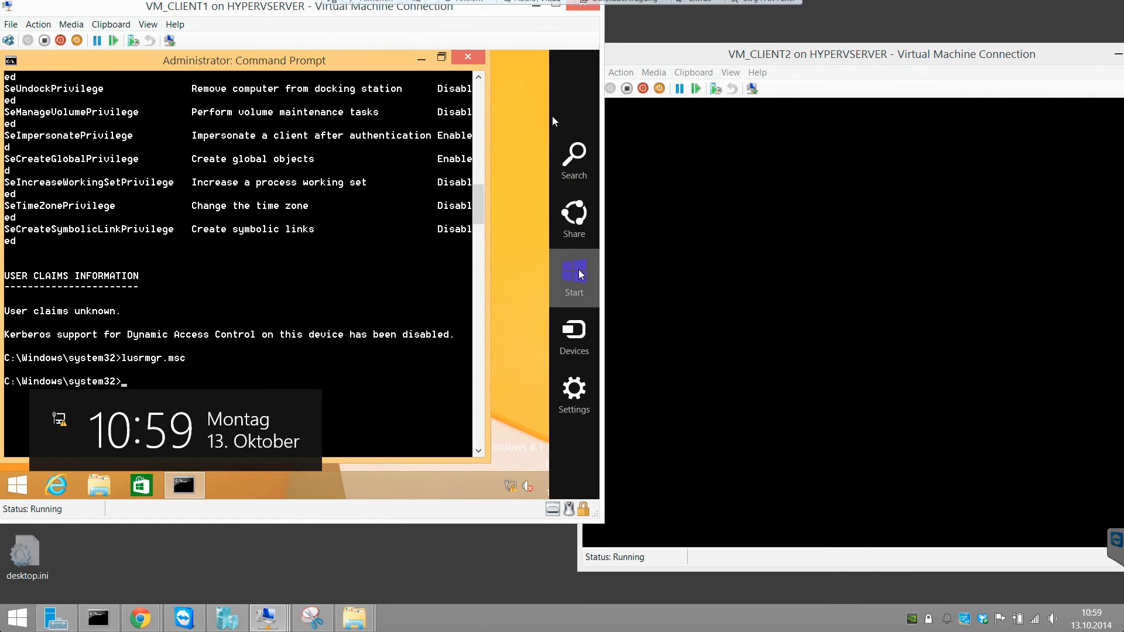
{"action": "left_click", "coordinate": [571, 261]}
{"action": "left_click", "coordinate": [495, 94]}
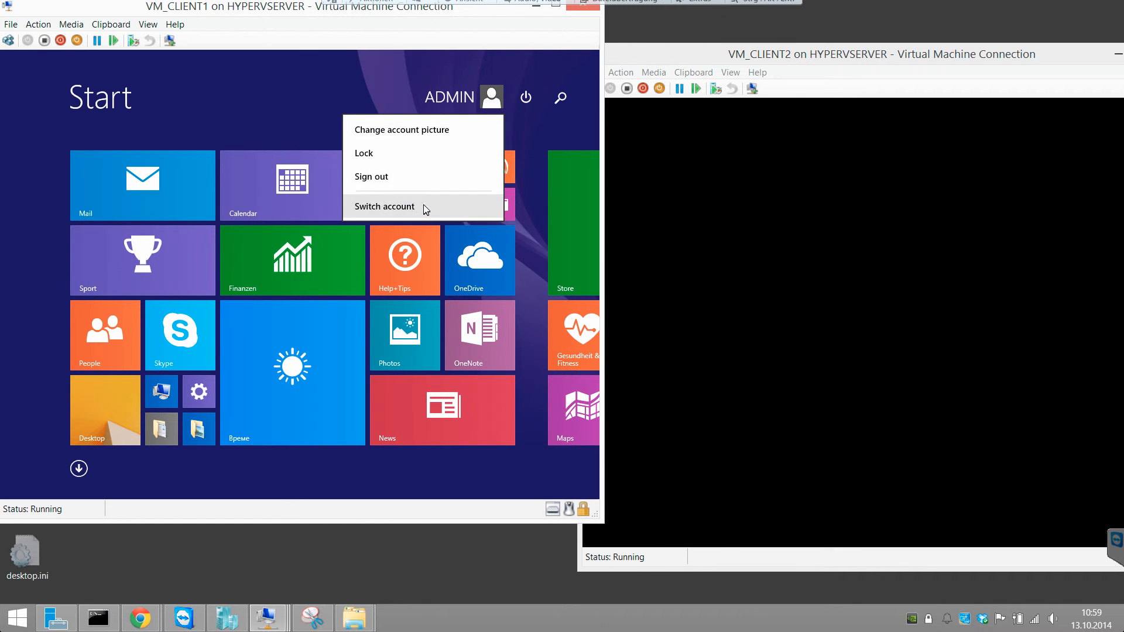
{"action": "left_click", "coordinate": [408, 176]}
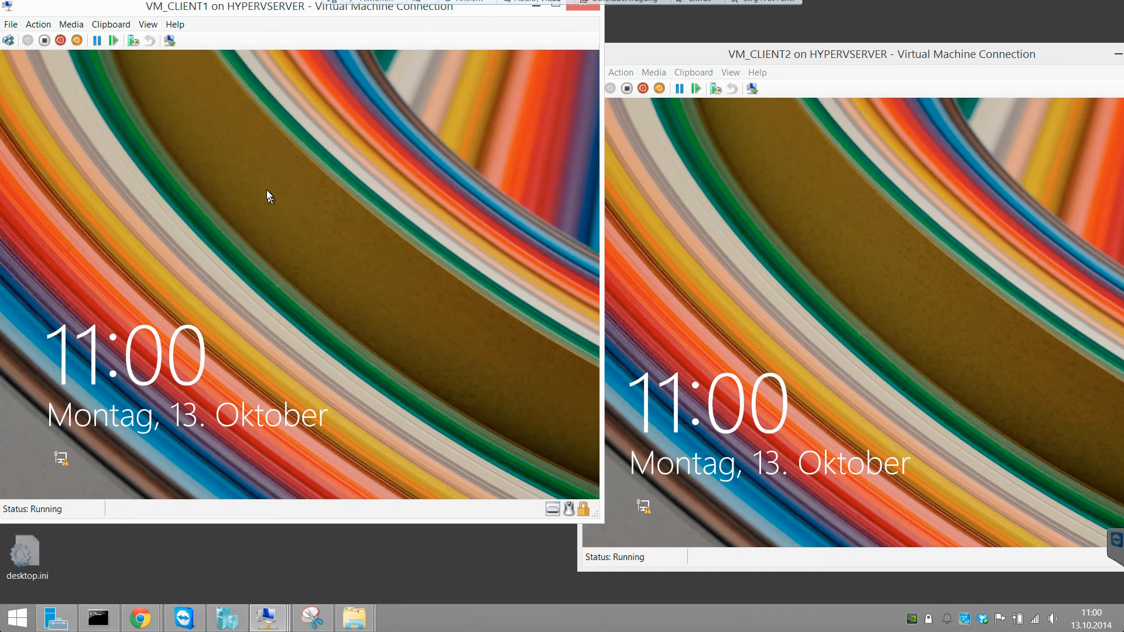
Step: Sign in to VM_CLIENT1 as Other user with the CORP domain user's name and account password
{"action": "left_click", "coordinate": [266, 190]}
{"action": "left_click", "coordinate": [266, 191]}
{"action": "left_click", "coordinate": [122, 167]}
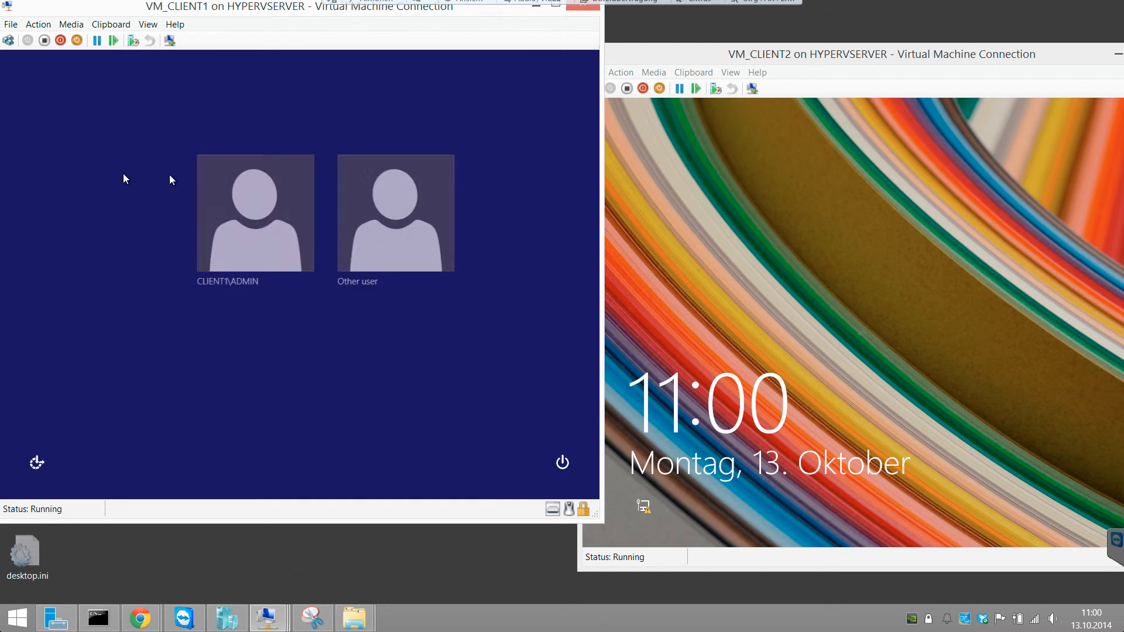
{"action": "left_click", "coordinate": [349, 218]}
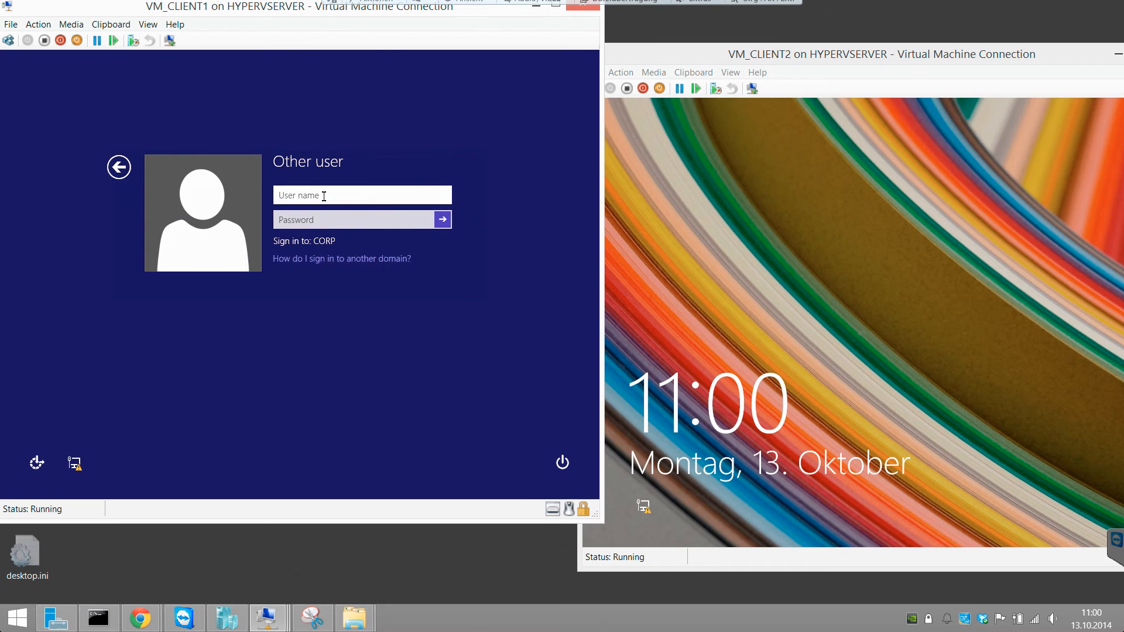
{"action": "key", "text": "Tab"}
{"action": "type", "text": "***"}
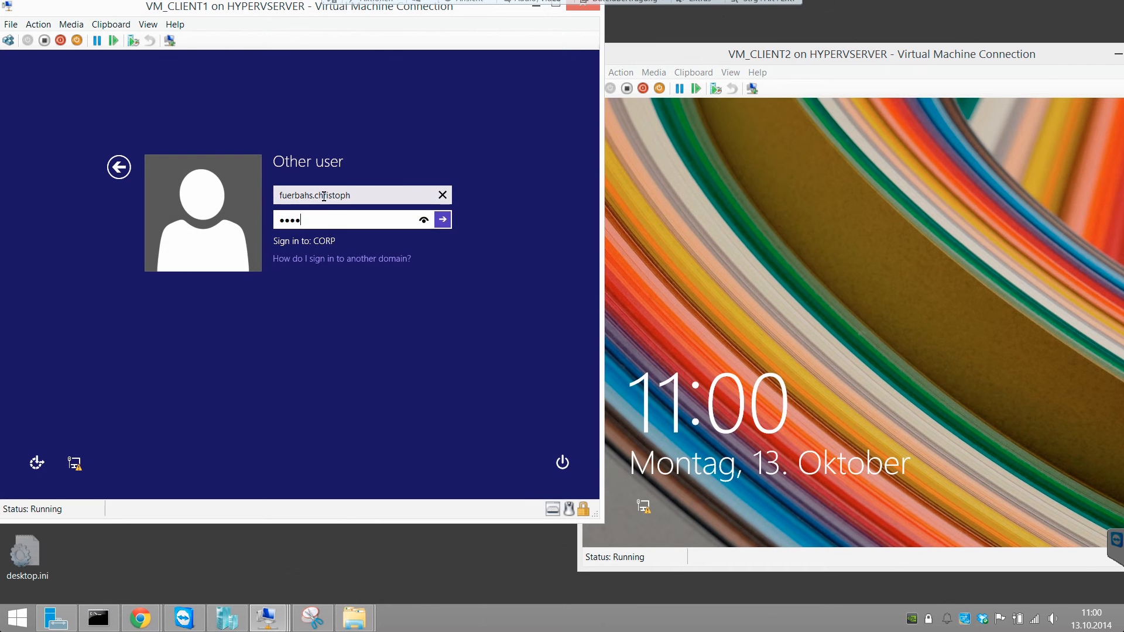
{"action": "key", "text": "Return"}
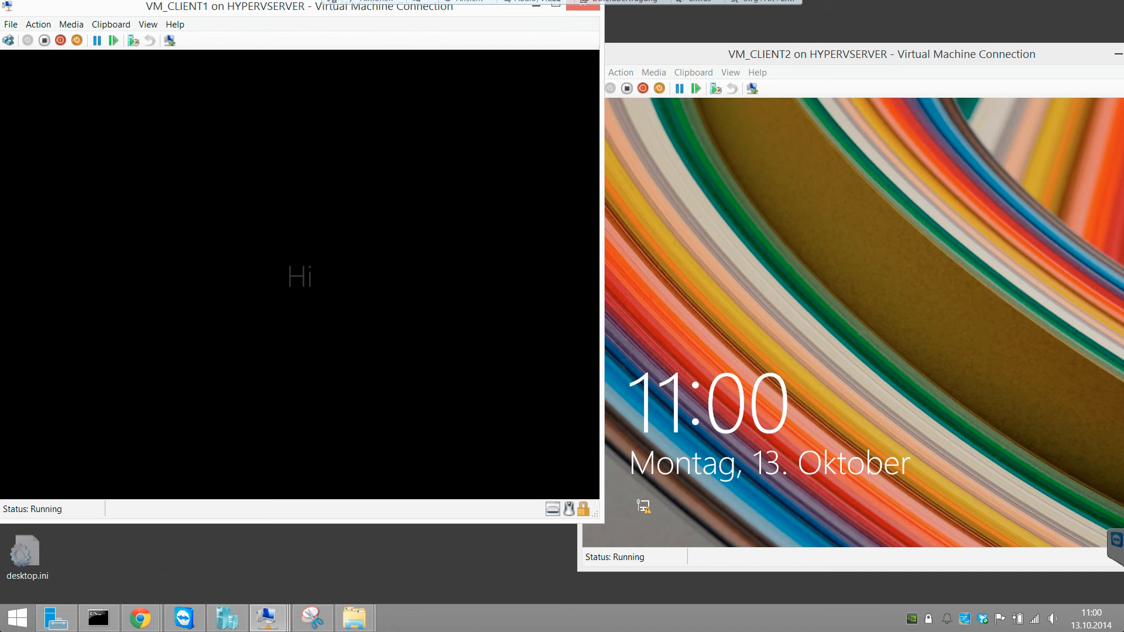
Step: Bring the VM_CLIENT2 window fully into view, unlock its lock screen and choose the Other user sign-in
{"action": "left_click", "coordinate": [928, 54]}
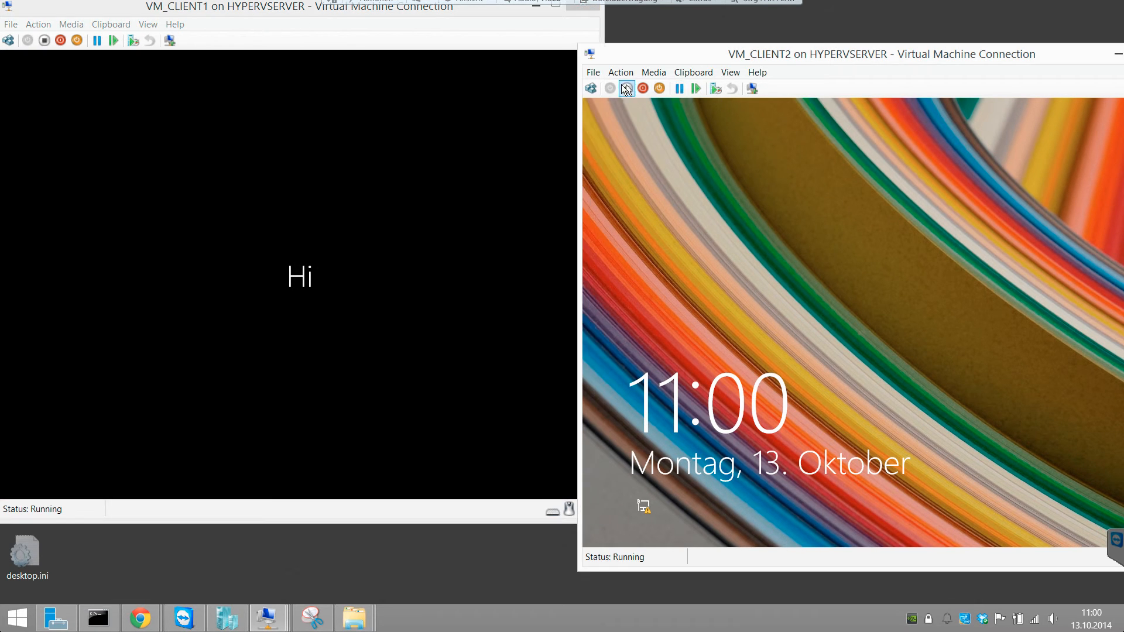
{"action": "left_click", "coordinate": [591, 88]}
{"action": "left_click_drag", "start_coordinate": [641, 59], "coordinate": [537, 45]}
{"action": "left_click", "coordinate": [596, 201]}
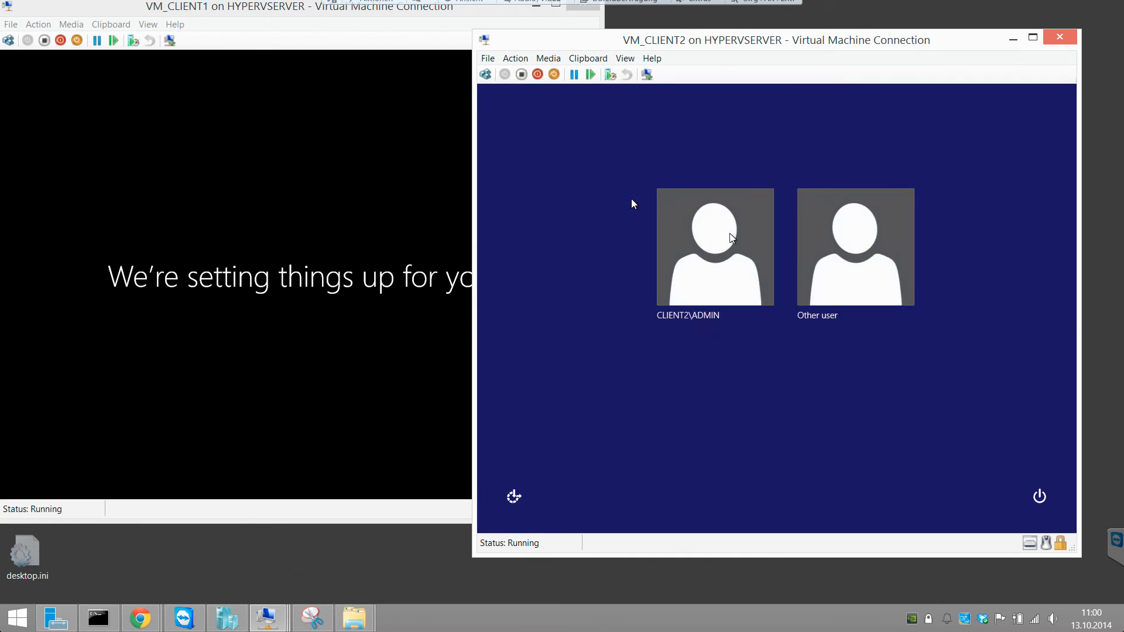
{"action": "left_click", "coordinate": [838, 258]}
Step: Sign in to VM_CLIENT2 as Other user with the corp domain user's name and account password
{"action": "type", "text": "crop"}
{"action": "key", "text": "BackSpace"}
{"action": "key", "text": "BackSpace"}
{"action": "key", "text": "BackSpace"}
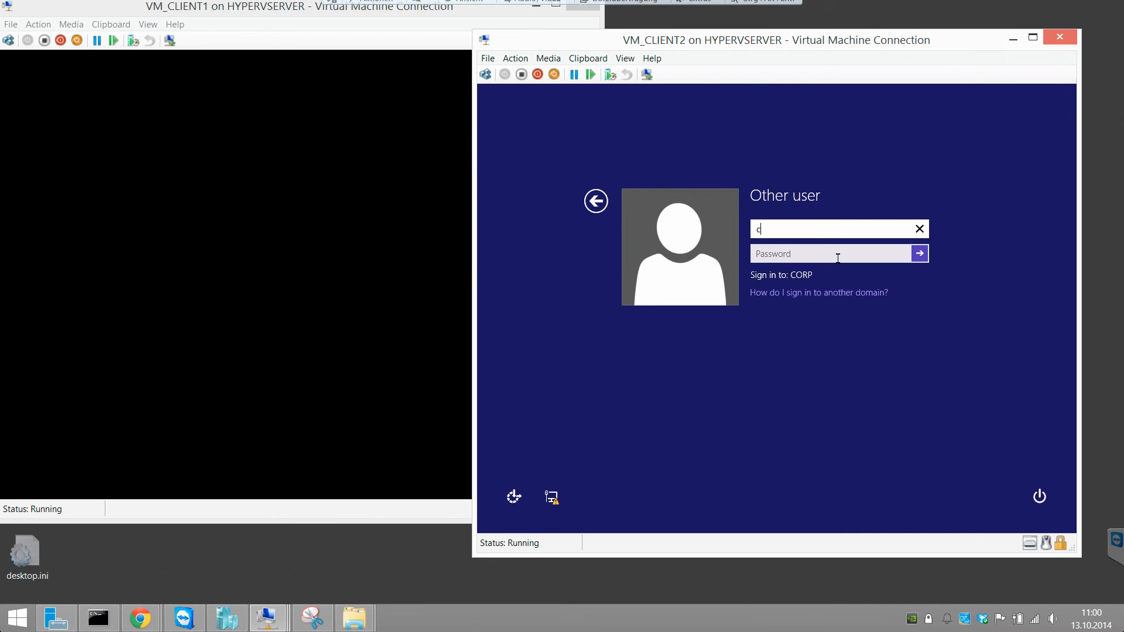
{"action": "type", "text": "orp\\"}
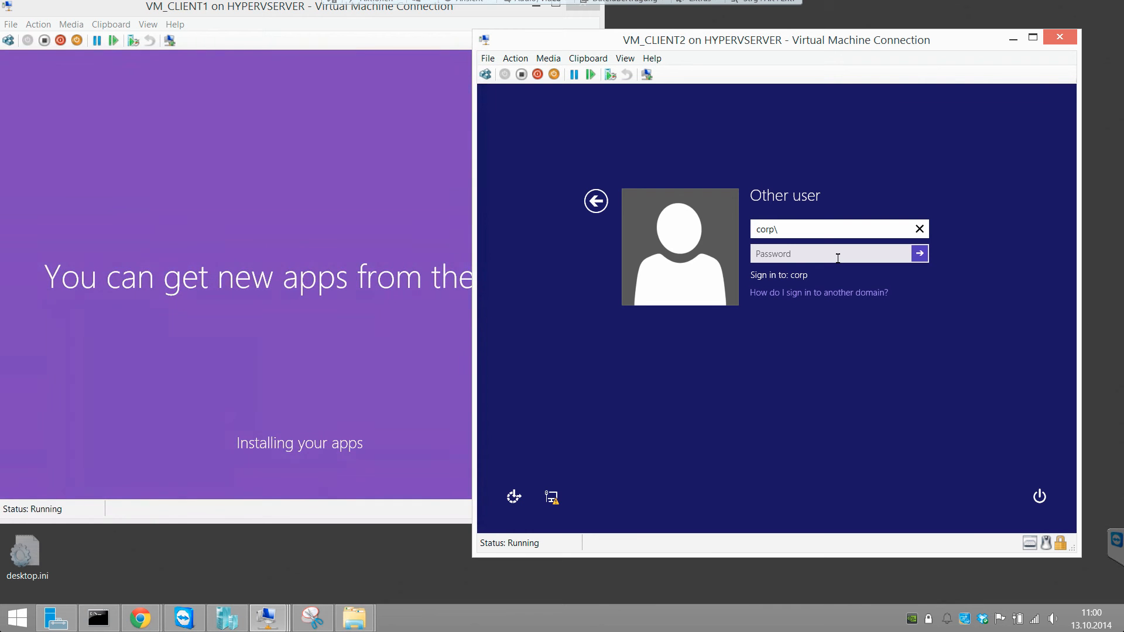
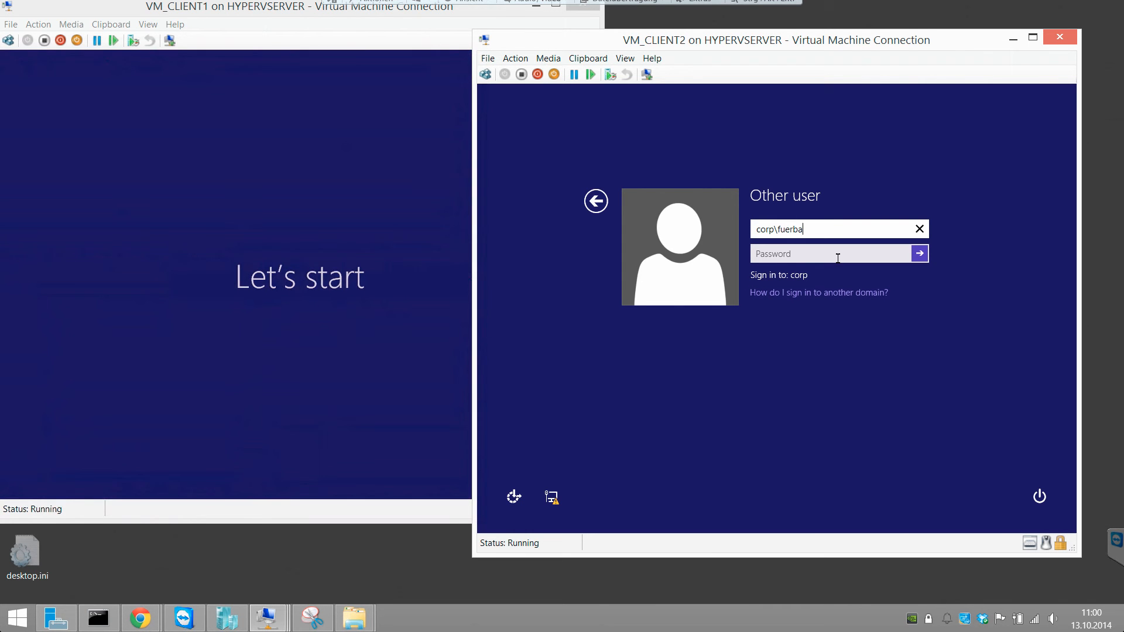
{"action": "key", "text": "Tab"}
{"action": "type", "text": "••••••••••"}
{"action": "key", "text": "Return"}
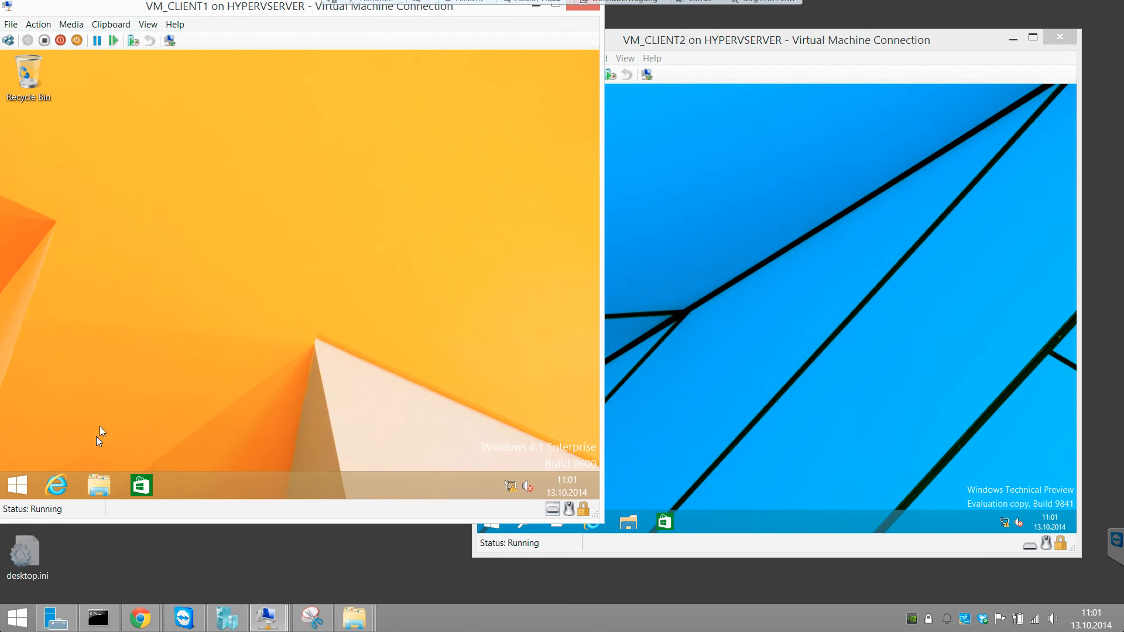
Step: Open an elevated Command Prompt on VM_CLIENT1 and run whoami -all
{"action": "right_click", "coordinate": [26, 484]}
{"action": "left_click", "coordinate": [88, 359]}
{"action": "left_click", "coordinate": [368, 291]}
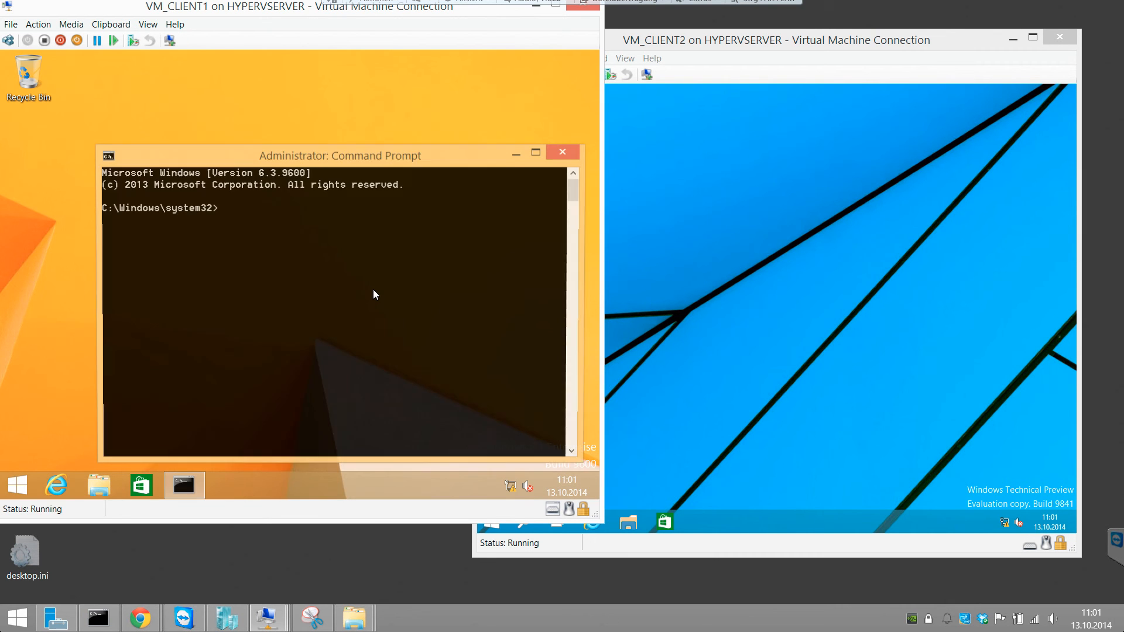
{"action": "type", "text": "wh"}
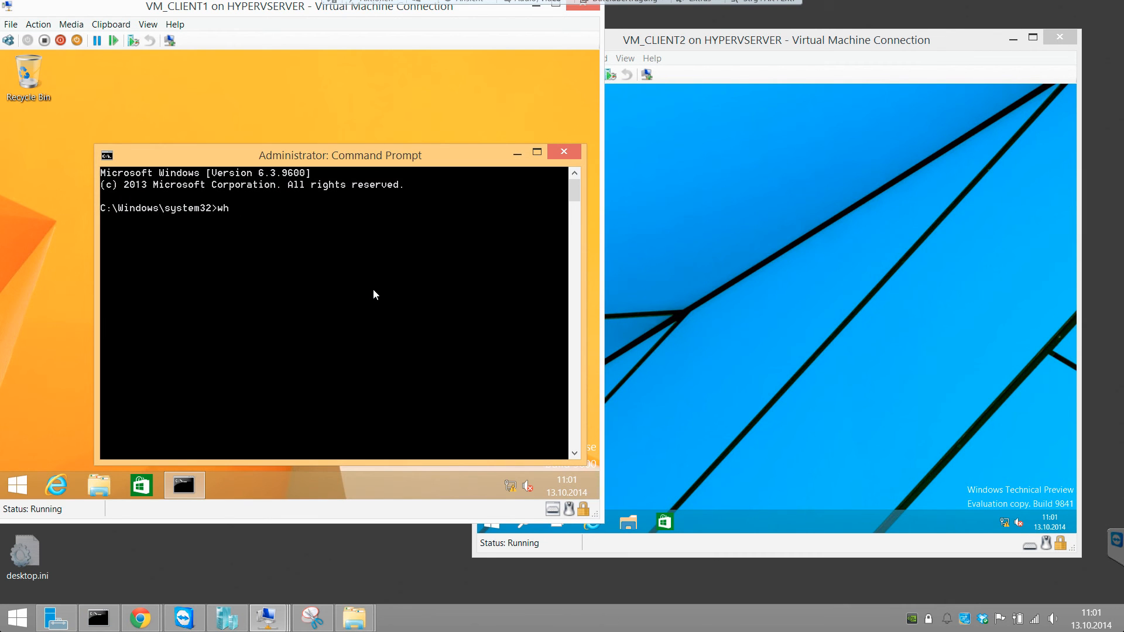
{"action": "type", "text": "oami /all"}
{"action": "key", "text": "Return"}
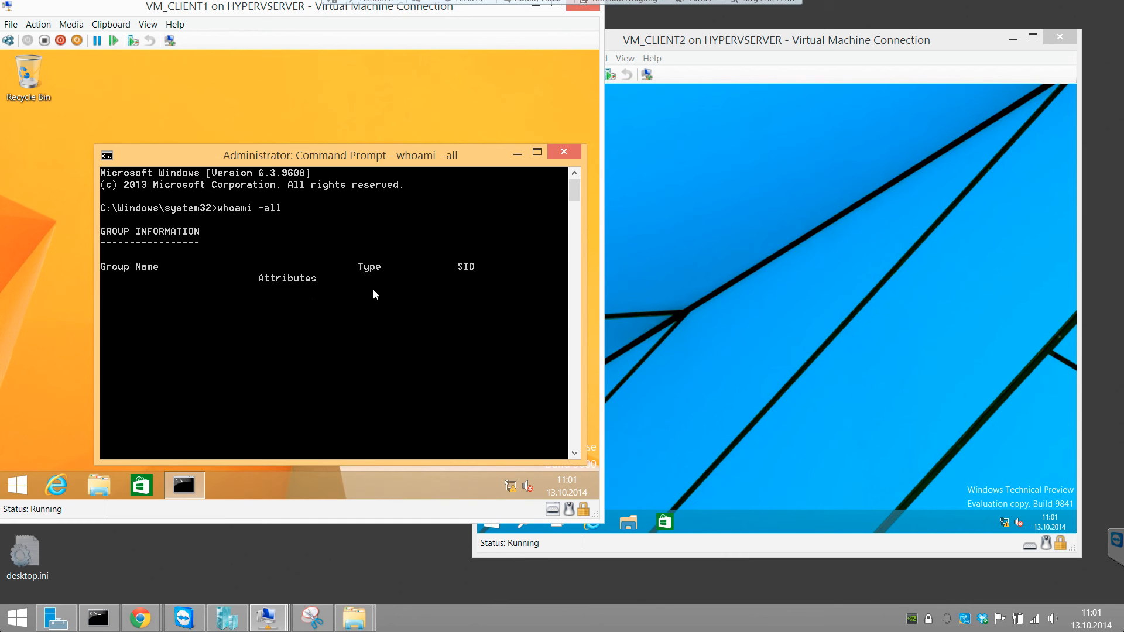
Step: Maximize VM_CLIENT1's Command Prompt window and set its screen text colour to white
{"action": "double_click", "coordinate": [402, 155]}
{"action": "right_click", "coordinate": [310, 61]}
{"action": "left_click", "coordinate": [360, 188]}
{"action": "left_click", "coordinate": [104, 93]}
{"action": "left_click", "coordinate": [134, 94]}
{"action": "left_click", "coordinate": [75, 122]}
{"action": "left_click", "coordinate": [271, 208]}
{"action": "left_click", "coordinate": [211, 382]}
Step: Review the user, group and privilege sections of the whoami output on VM_CLIENT1
{"action": "scroll", "coordinate": [272, 354], "scroll_direction": "up", "scroll_amount": 4}
{"action": "scroll", "coordinate": [271, 354], "scroll_direction": "up", "scroll_amount": 20}
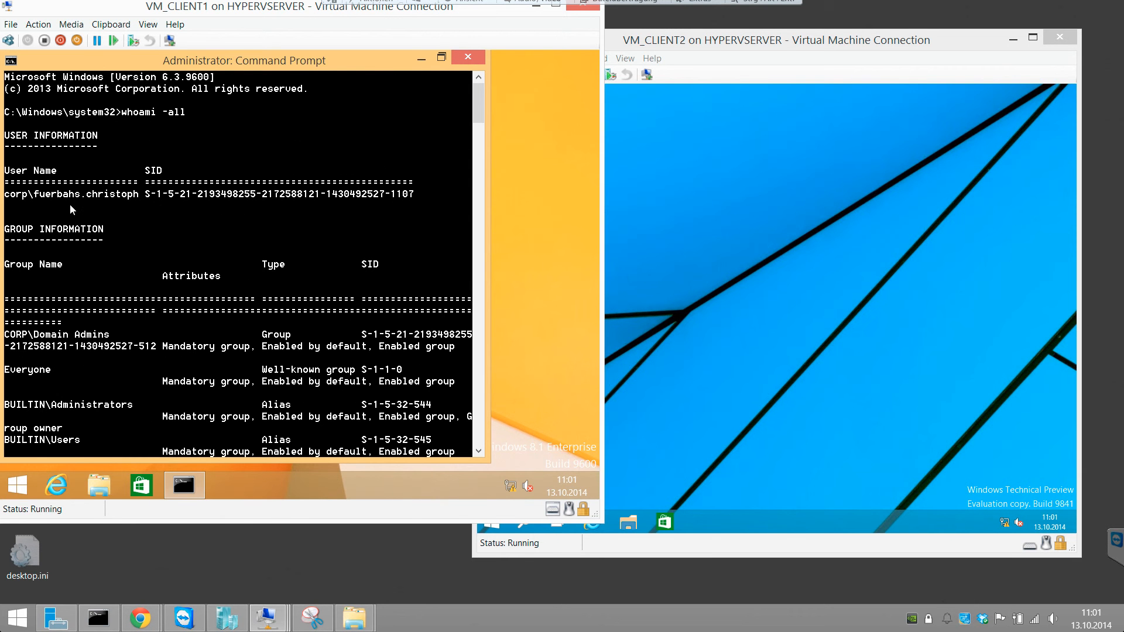
{"action": "scroll", "coordinate": [131, 213], "scroll_direction": "down", "scroll_amount": 5}
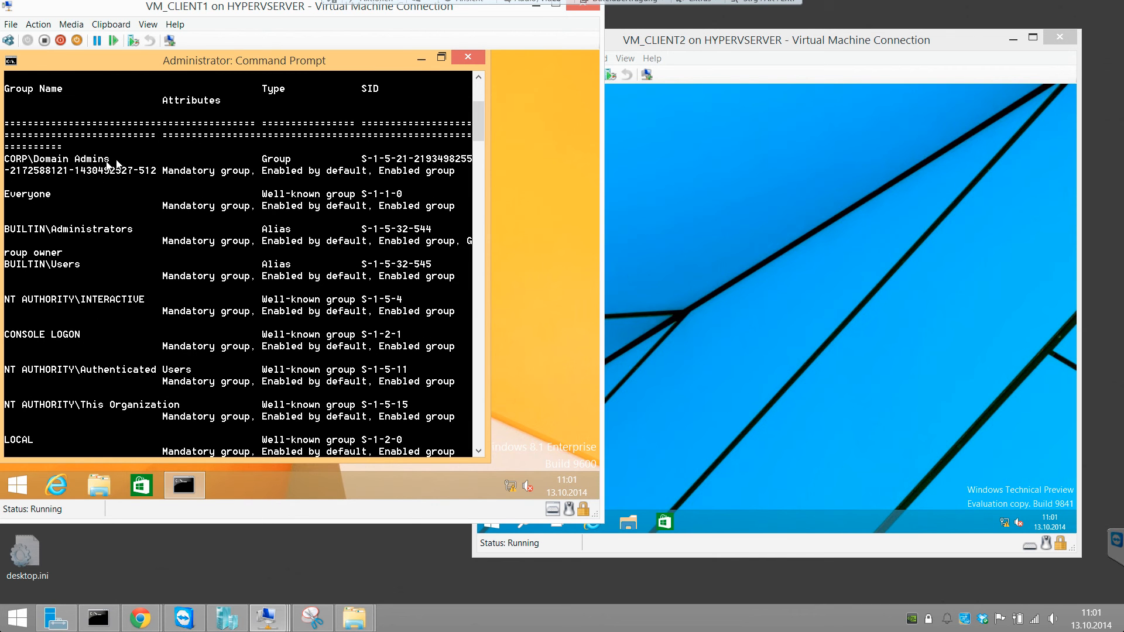
{"action": "scroll", "coordinate": [68, 236], "scroll_direction": "down", "scroll_amount": 1}
{"action": "scroll", "coordinate": [87, 251], "scroll_direction": "down", "scroll_amount": 13}
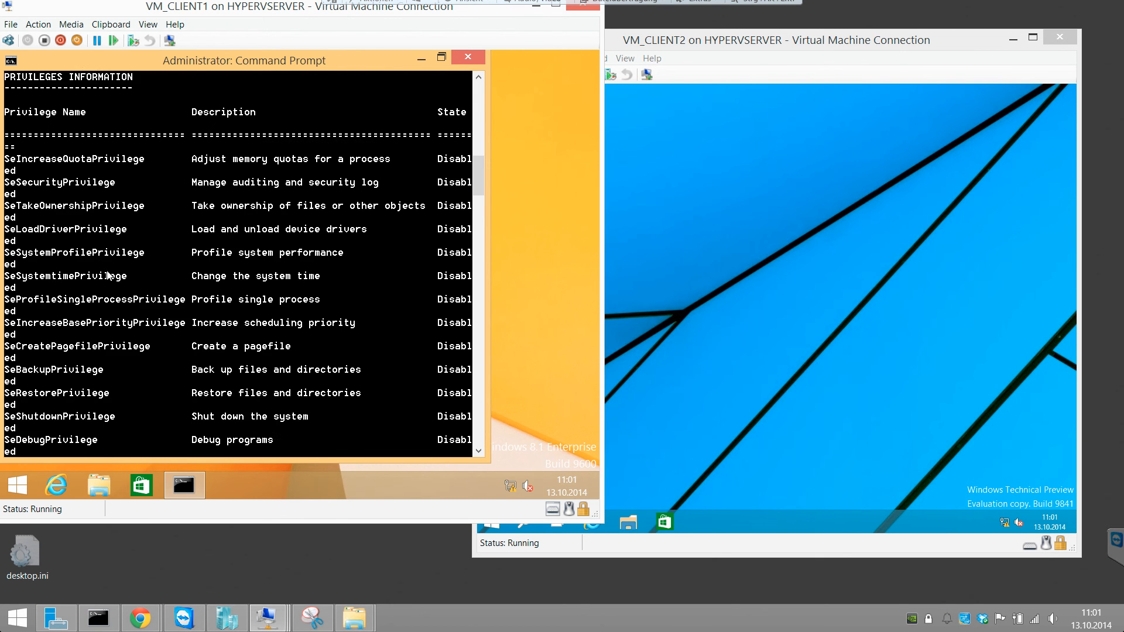
{"action": "scroll", "coordinate": [269, 293], "scroll_direction": "down", "scroll_amount": 10}
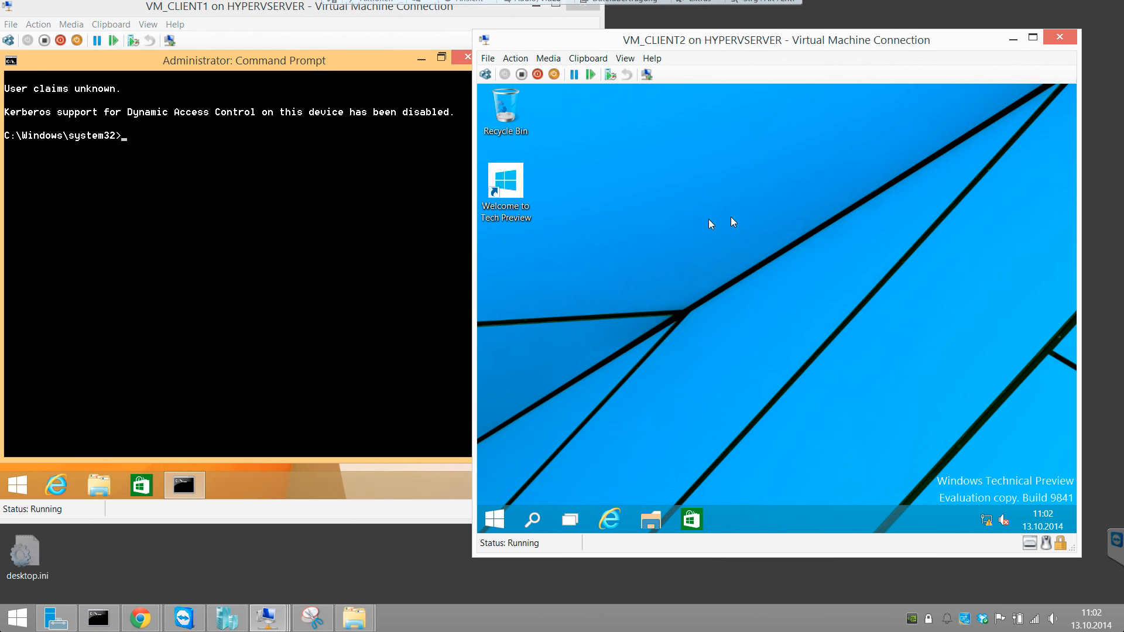
Step: Open a Command Prompt as administrator on VM_CLIENT2 and allow the User Account Control request
{"action": "right_click", "coordinate": [507, 518]}
{"action": "left_click", "coordinate": [549, 409]}
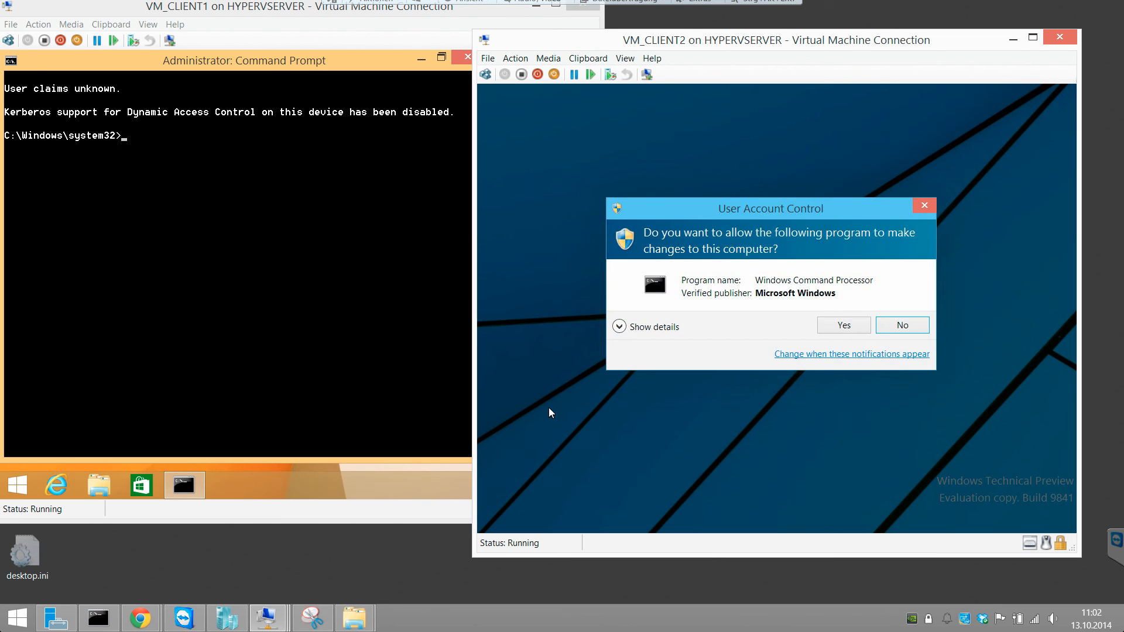
{"action": "left_click", "coordinate": [830, 326]}
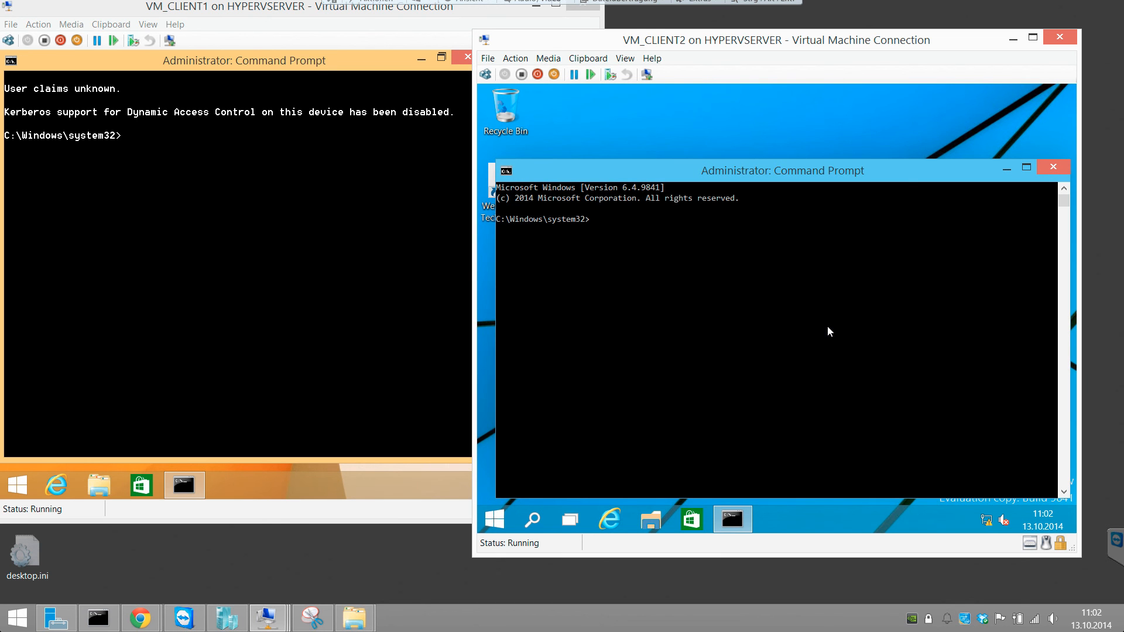
Step: Maximize VM_CLIENT2's Command Prompt window and set its screen text colour to white
{"action": "double_click", "coordinate": [741, 170]}
{"action": "right_click", "coordinate": [670, 95]}
{"action": "left_click", "coordinate": [711, 223]}
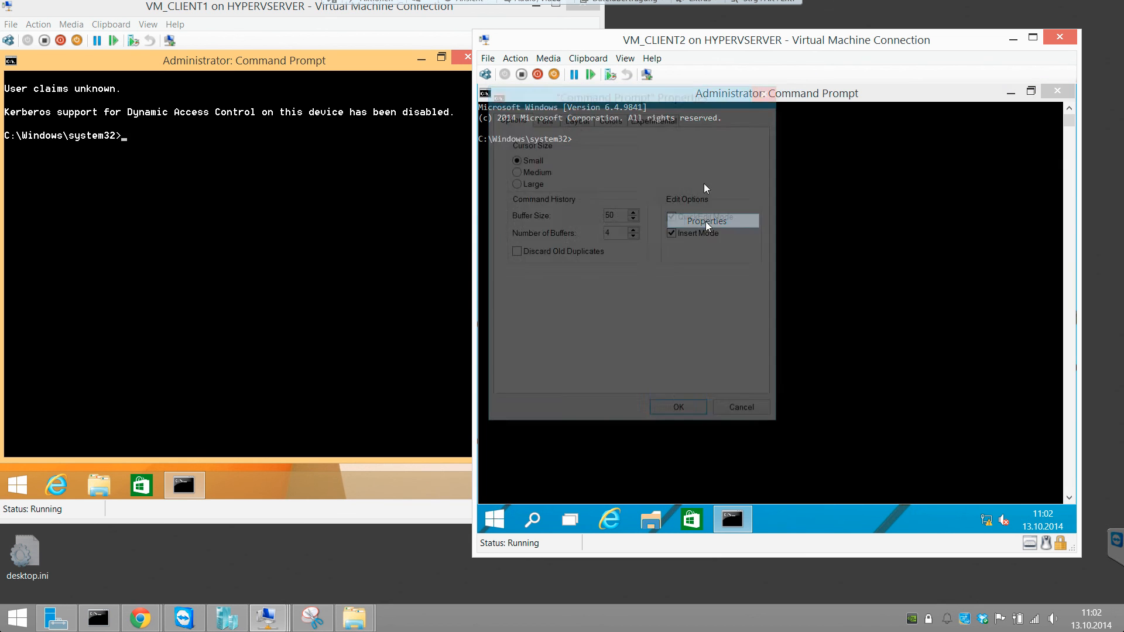
{"action": "left_click", "coordinate": [673, 126]}
{"action": "left_click", "coordinate": [610, 124]}
{"action": "left_click", "coordinate": [552, 151]}
{"action": "left_click", "coordinate": [745, 240]}
{"action": "left_click", "coordinate": [692, 413]}
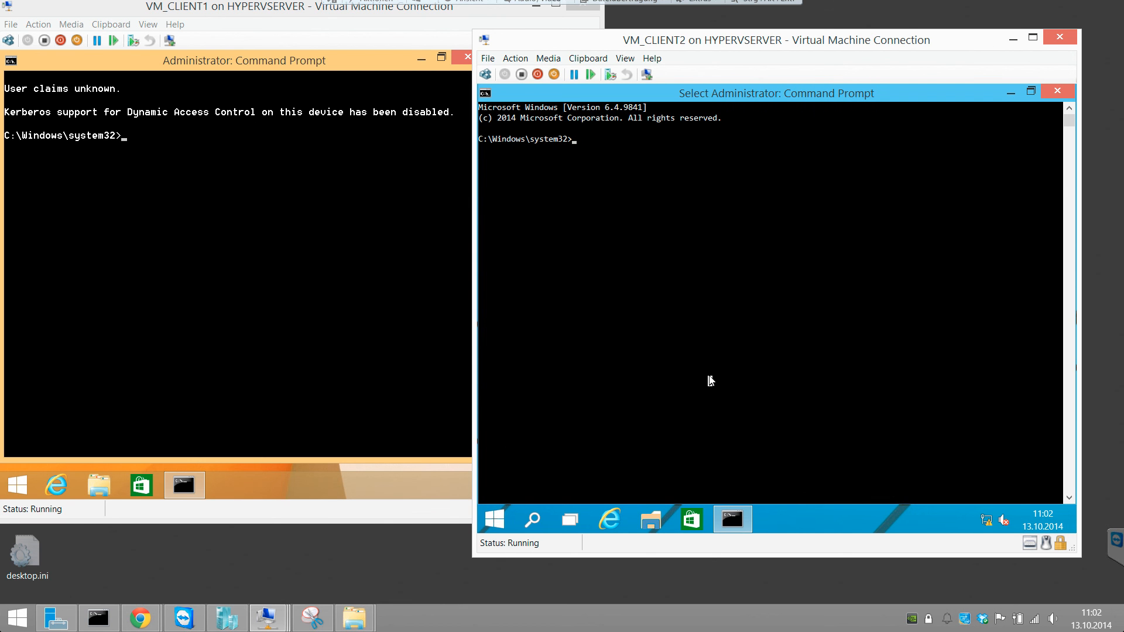
Step: Run whoami with the all option on VM_CLIENT2 and review the user, group and privilege information
{"action": "type", "text": "whoami"}
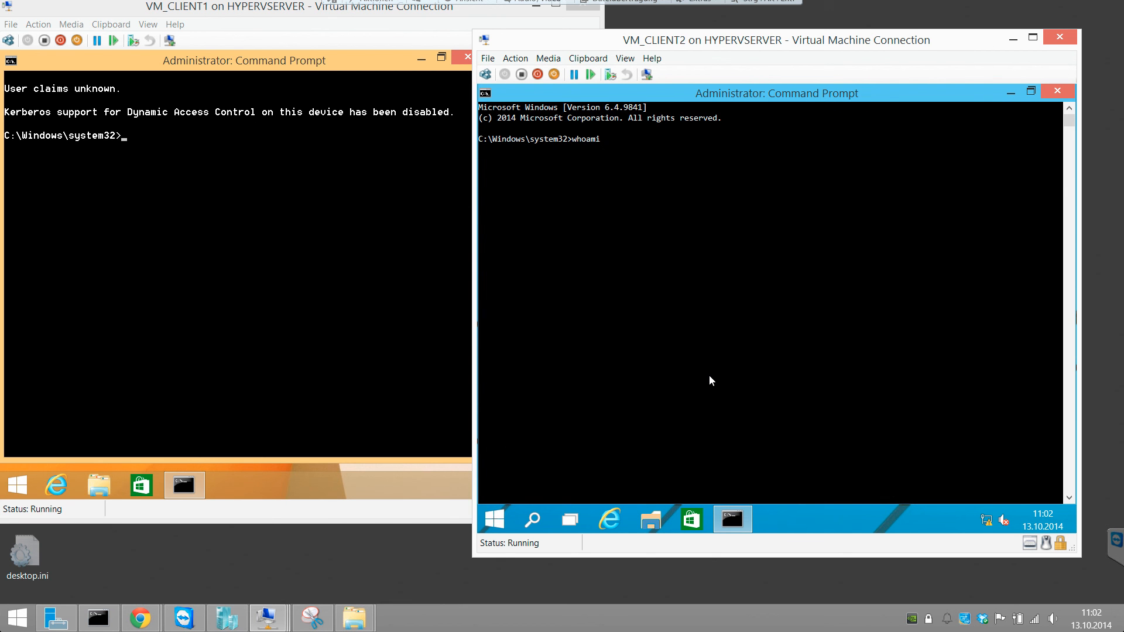
{"action": "key", "text": "Return"}
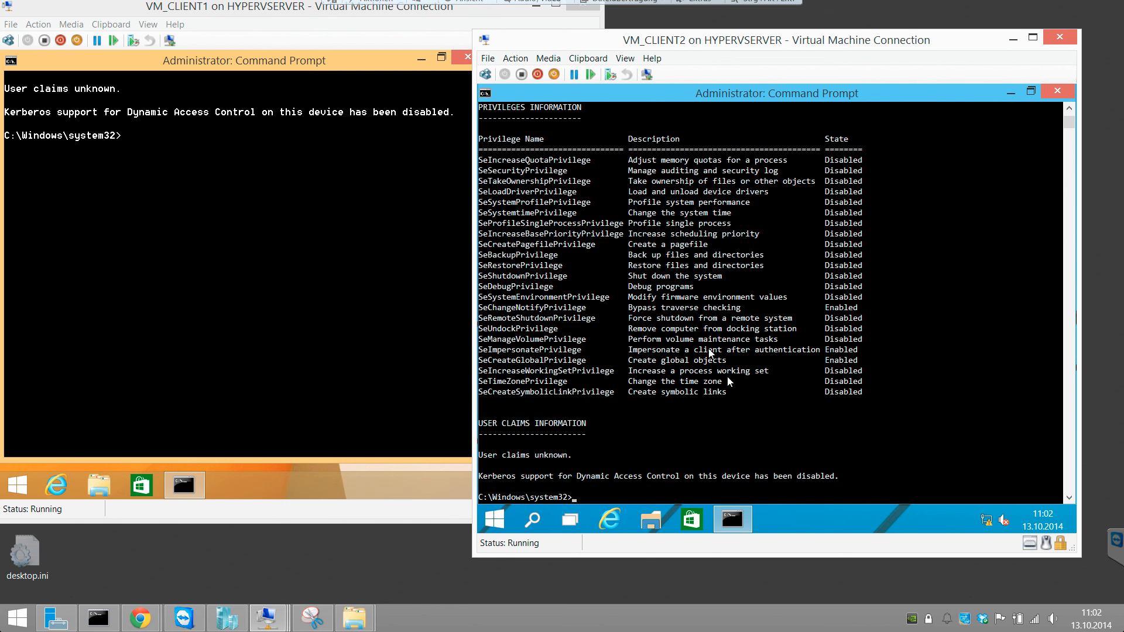
{"action": "scroll", "coordinate": [683, 298], "scroll_direction": "up", "scroll_amount": 3}
{"action": "scroll", "coordinate": [682, 298], "scroll_direction": "up", "scroll_amount": 10}
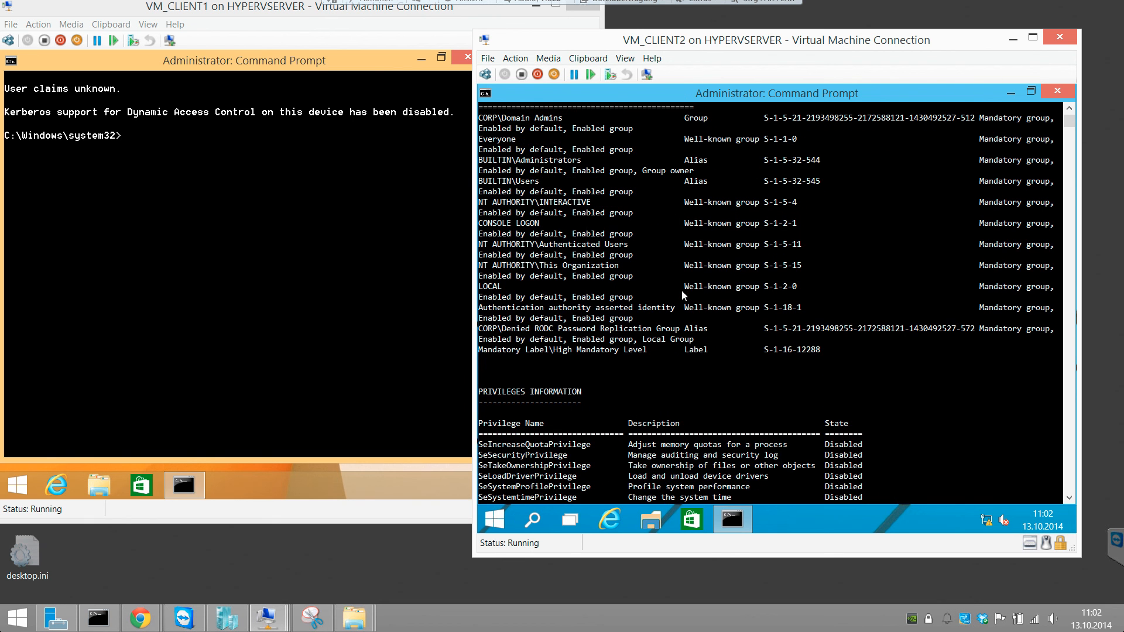
{"action": "scroll", "coordinate": [685, 295], "scroll_direction": "up", "scroll_amount": 1}
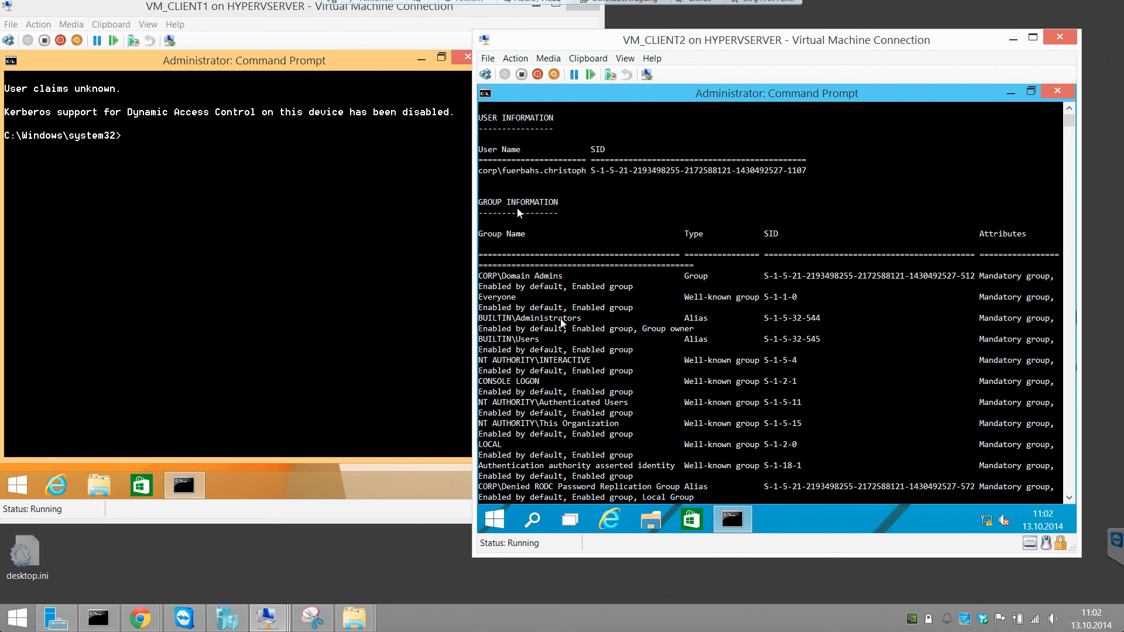
{"action": "scroll", "coordinate": [575, 343], "scroll_direction": "down", "scroll_amount": 3}
{"action": "scroll", "coordinate": [573, 342], "scroll_direction": "down", "scroll_amount": 9}
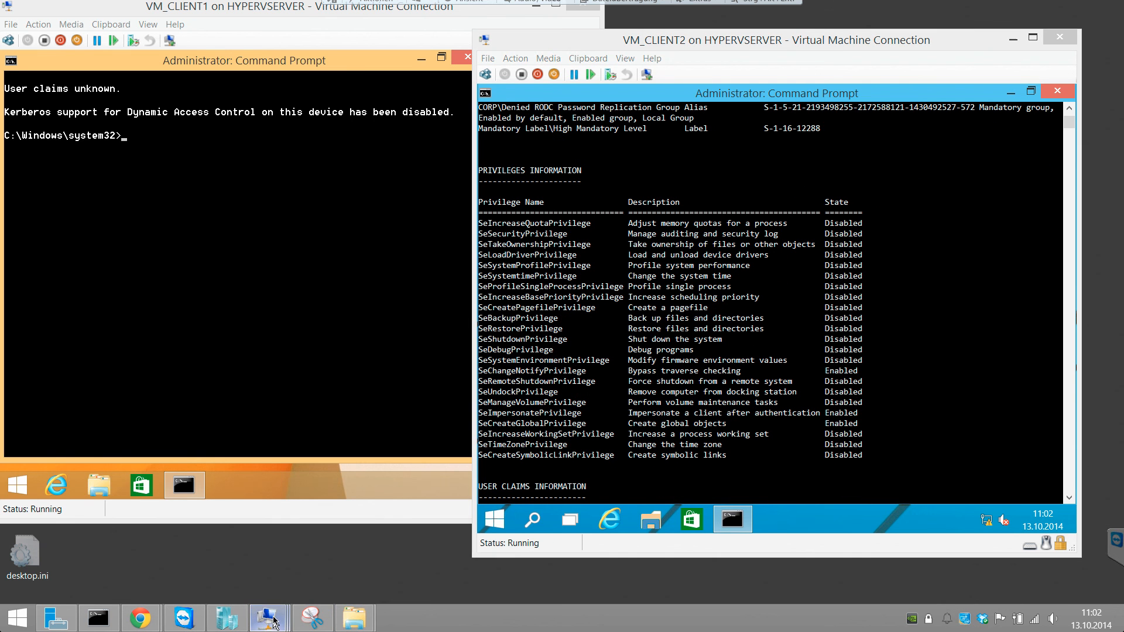
Step: Switch to VM_CORPSERVER1, refresh the DHCP scope's address leases to check the client entries, and minimize the DHCP console
{"action": "mouse_move", "coordinate": [266, 618]}
{"action": "left_click", "coordinate": [181, 555]}
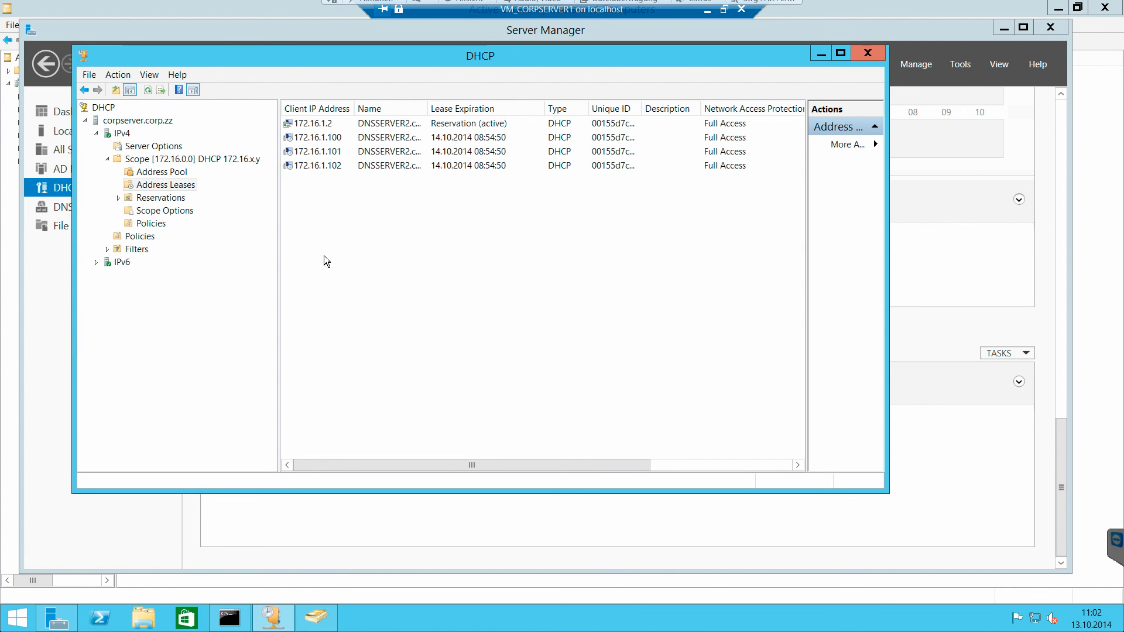
{"action": "left_click", "coordinate": [147, 91]}
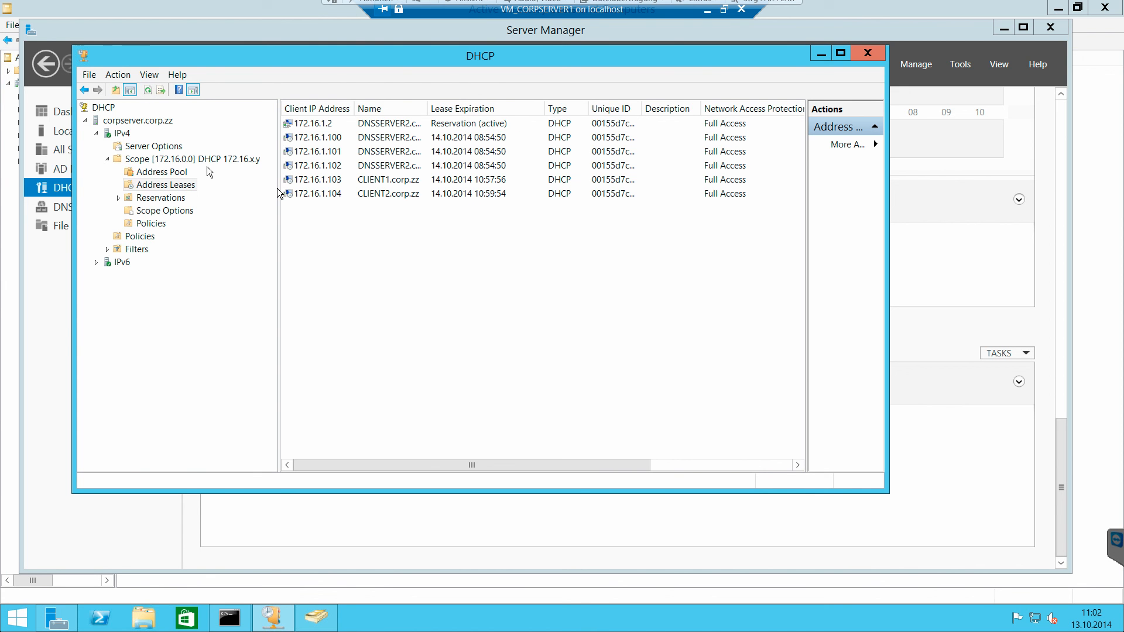
{"action": "left_click", "coordinate": [822, 54]}
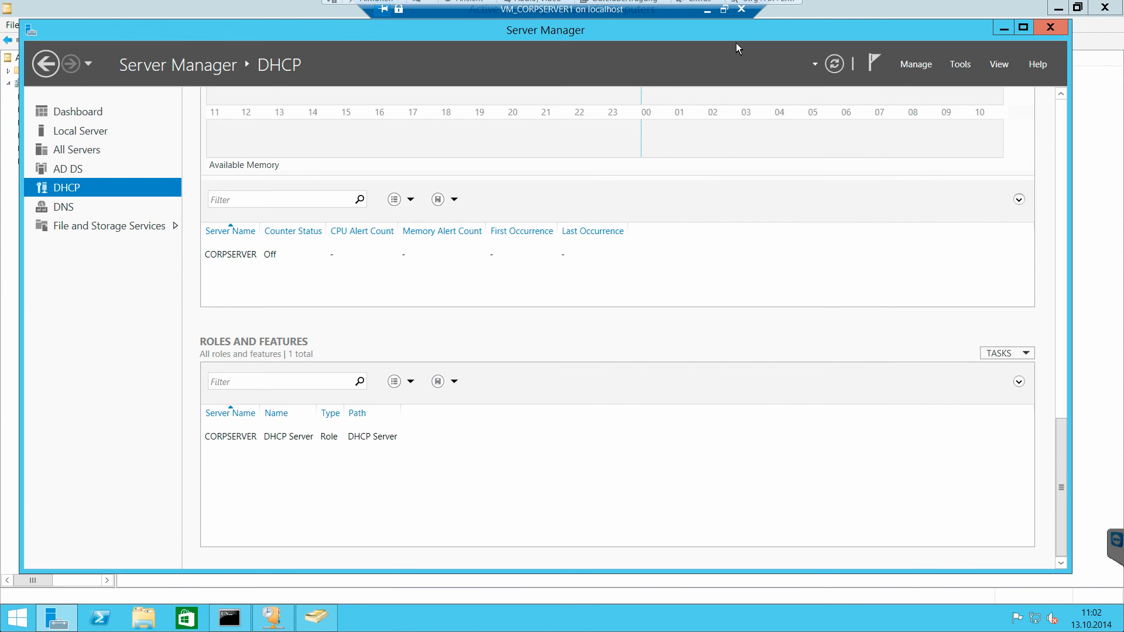